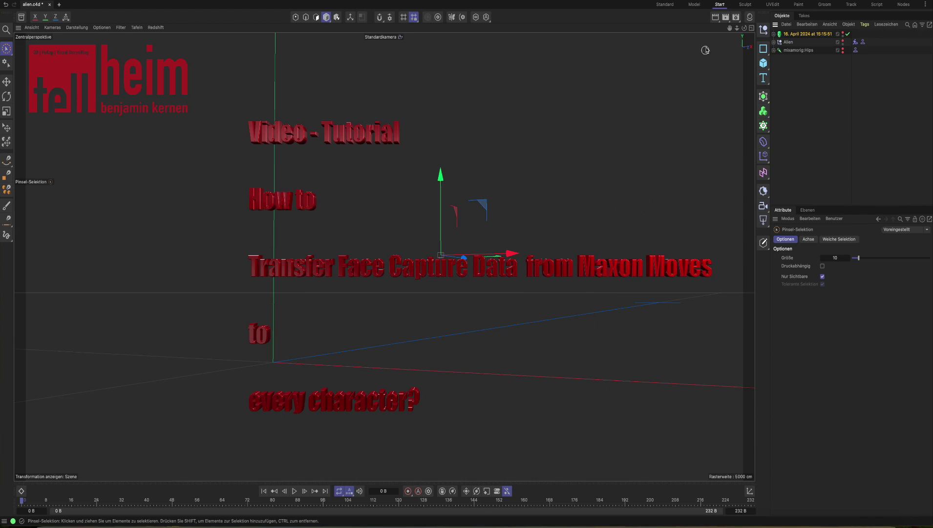
# Step: Orbit and pan the viewport down to a low camera angle just above the ground grid
pyautogui.moveTo(744, 28)
pyautogui.mouseDown()
pyautogui.moveTo(743, 36)
pyautogui.moveTo(744, 29)
pyautogui.moveTo(731, 31)
pyautogui.mouseUp()
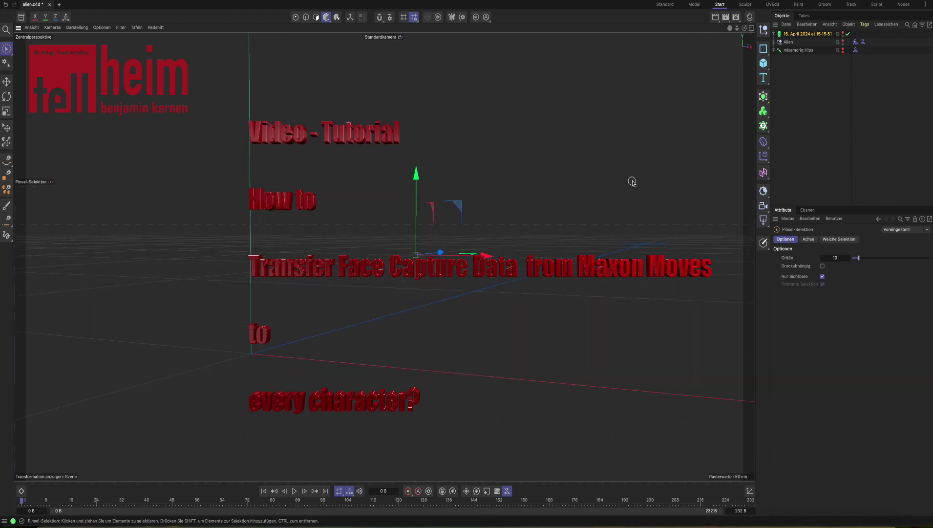
pyautogui.moveTo(730, 30); pyautogui.dragTo(728, 32)
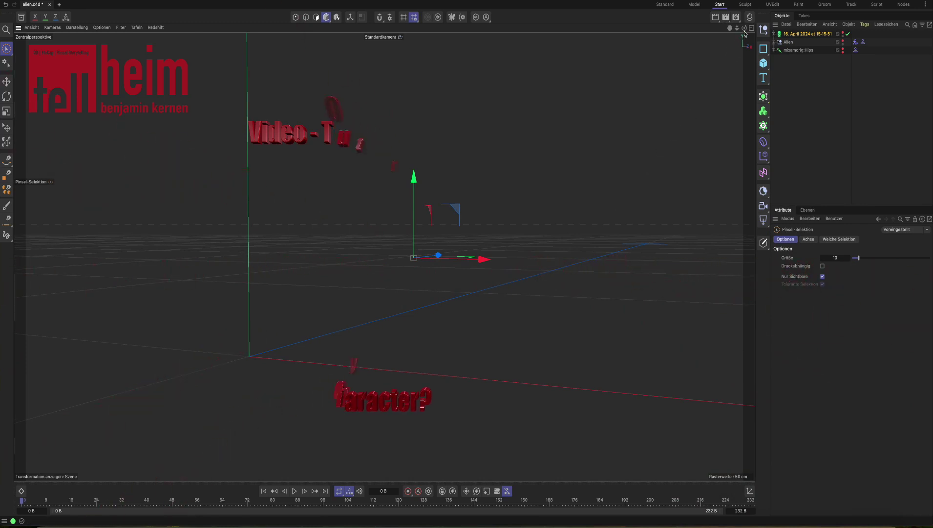
pyautogui.moveTo(744, 29)
pyautogui.mouseDown()
pyautogui.moveTo(727, 41)
pyautogui.moveTo(744, 27)
pyautogui.moveTo(730, 29)
pyautogui.moveTo(744, 32)
pyautogui.mouseUp()
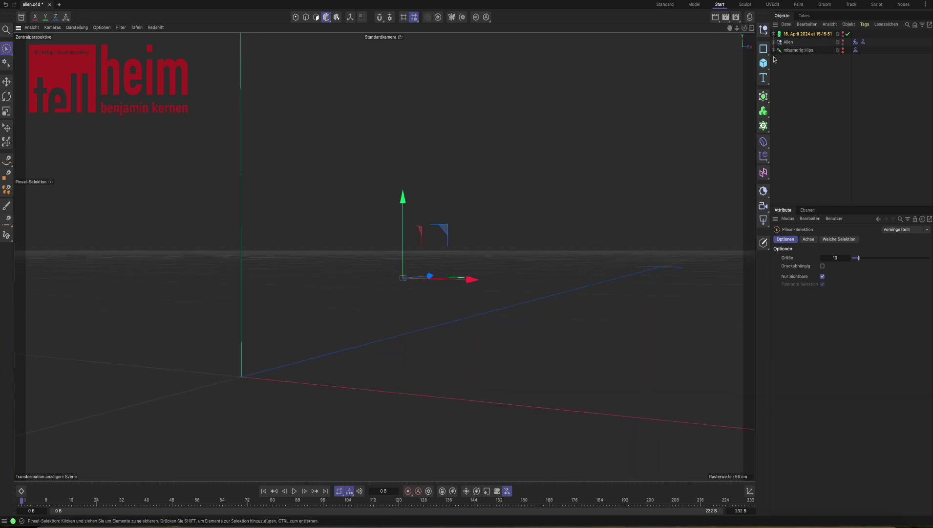
# Step: Enable the Gesichts-Capture object and convert its face to a quad mesh with Viereck-Mesh erzeugen
pyautogui.click(845, 34)
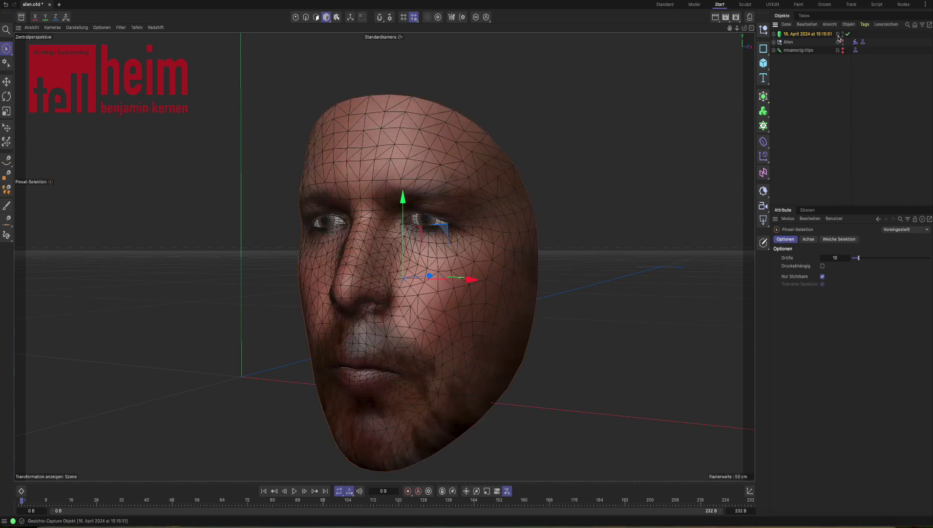
pyautogui.click(803, 35)
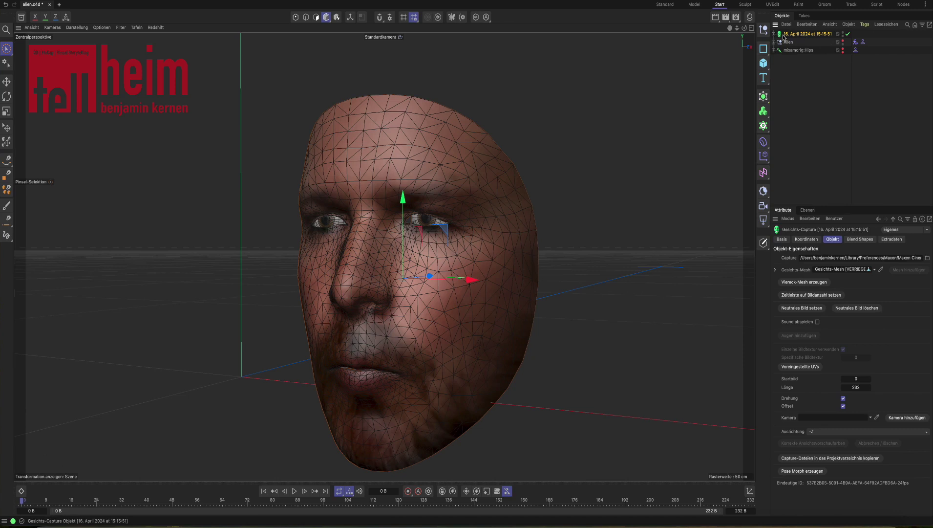
pyautogui.click(805, 283)
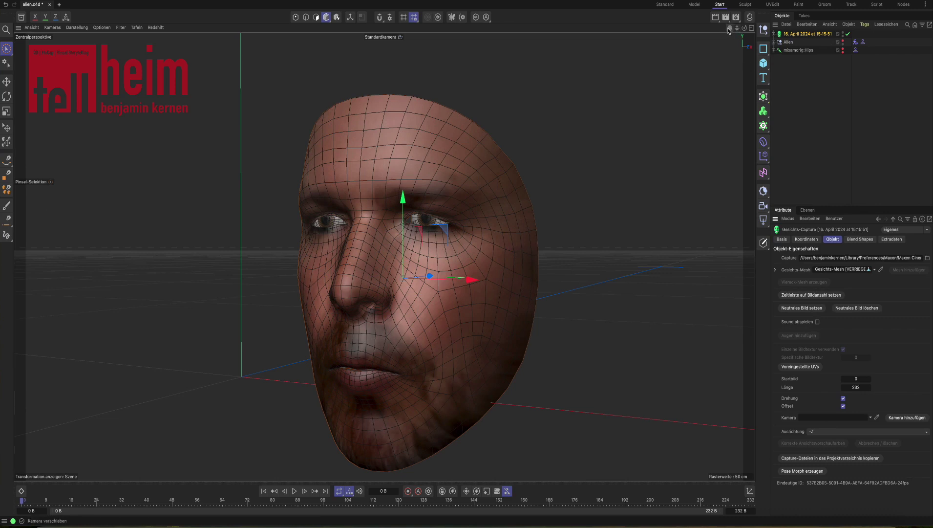
pyautogui.moveTo(745, 28); pyautogui.dragTo(737, 27)
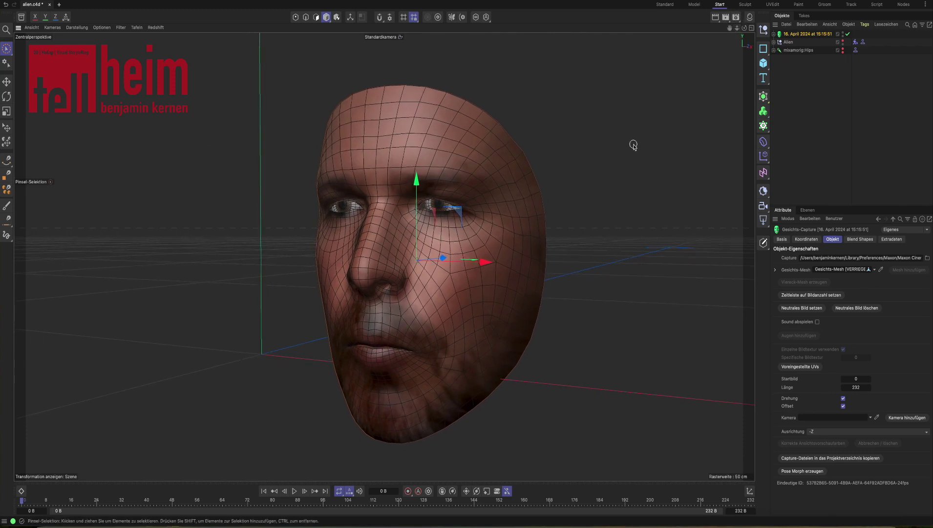
# Step: Play the 232-frame face capture with Sound abspielen on, then pause and return to frame 0
pyautogui.click(294, 491)
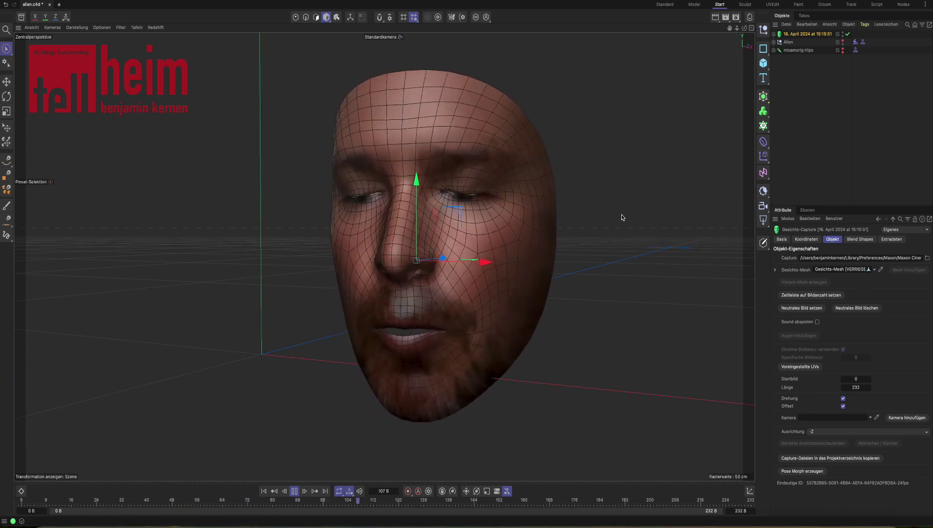
pyautogui.press('XF86AudioRaiseVolume')
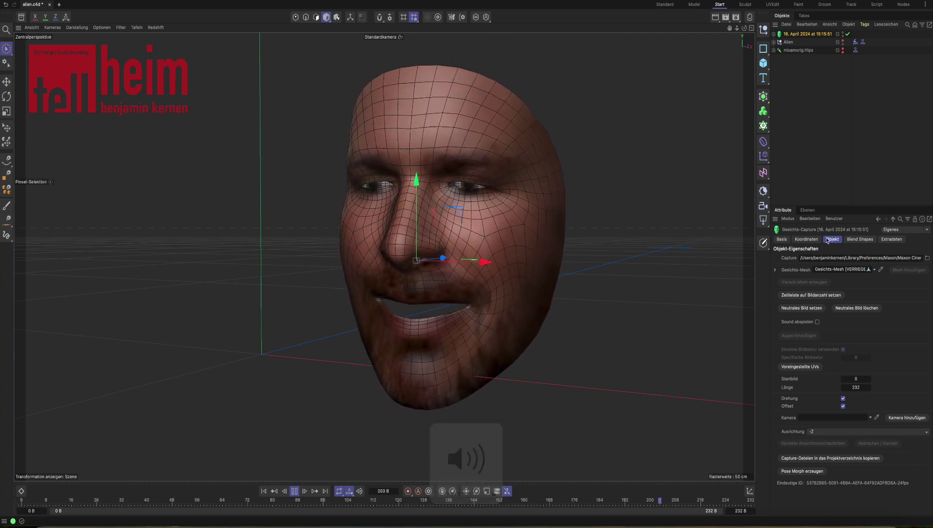
pyautogui.click(817, 322)
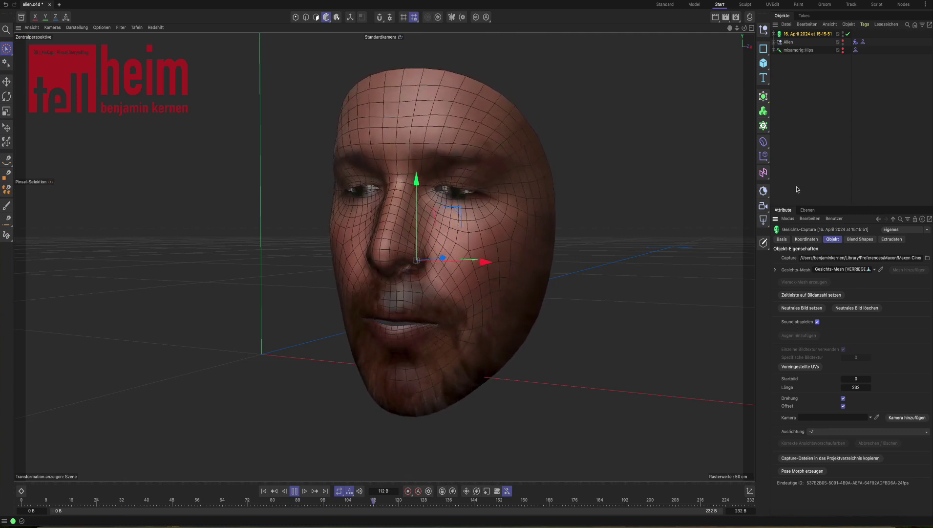
pyautogui.click(295, 491)
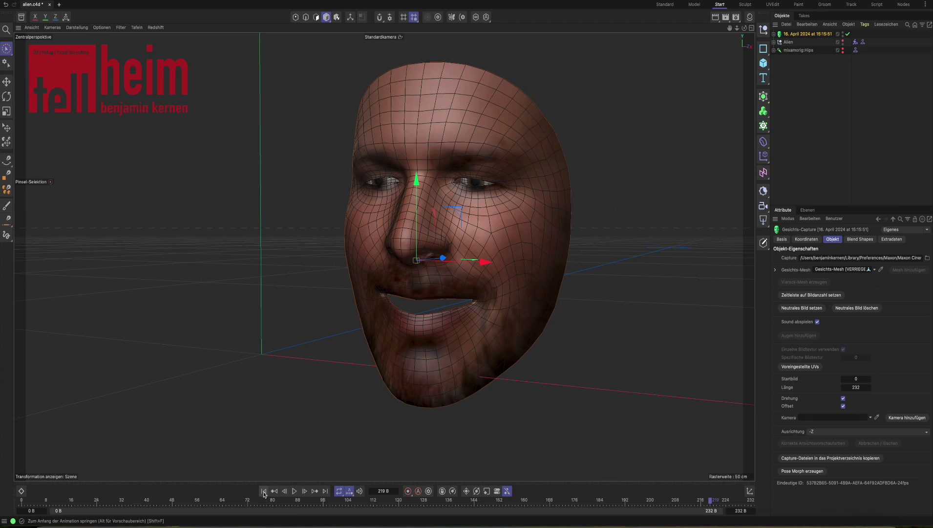
pyautogui.click(263, 491)
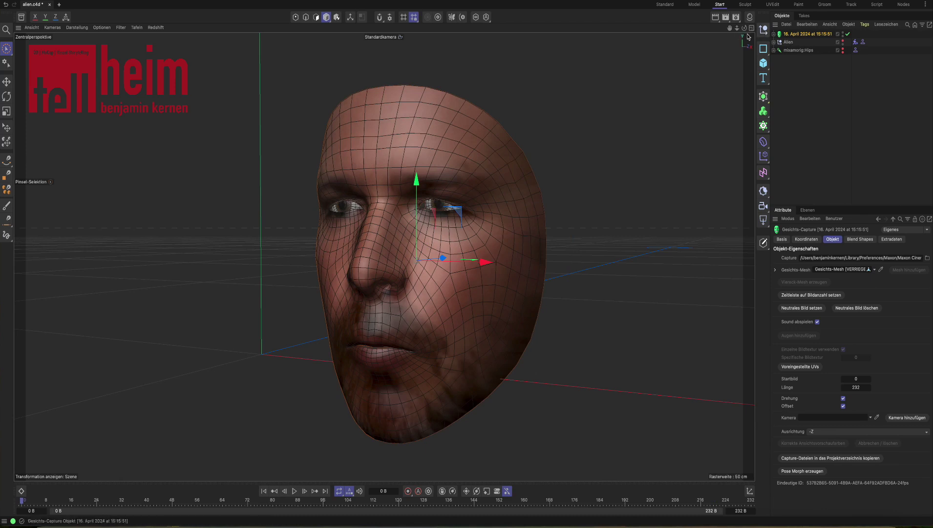
# Step: Unhide the Alien and play its Charakter Solver retargeted animation, then return to frame 0
pyautogui.moveTo(743, 38); pyautogui.dragTo(879, 40)
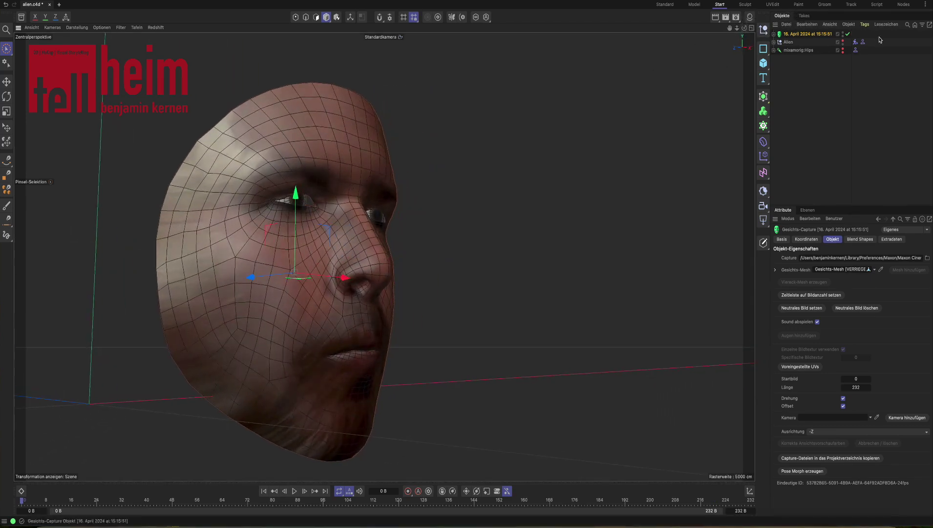
pyautogui.click(843, 40)
pyautogui.moveTo(730, 28); pyautogui.dragTo(931, 16)
pyautogui.moveTo(737, 28)
pyautogui.mouseDown()
pyautogui.moveTo(759, 30)
pyautogui.moveTo(724, 32)
pyautogui.moveTo(744, 29)
pyautogui.moveTo(732, 30)
pyautogui.mouseUp()
pyautogui.click(856, 44)
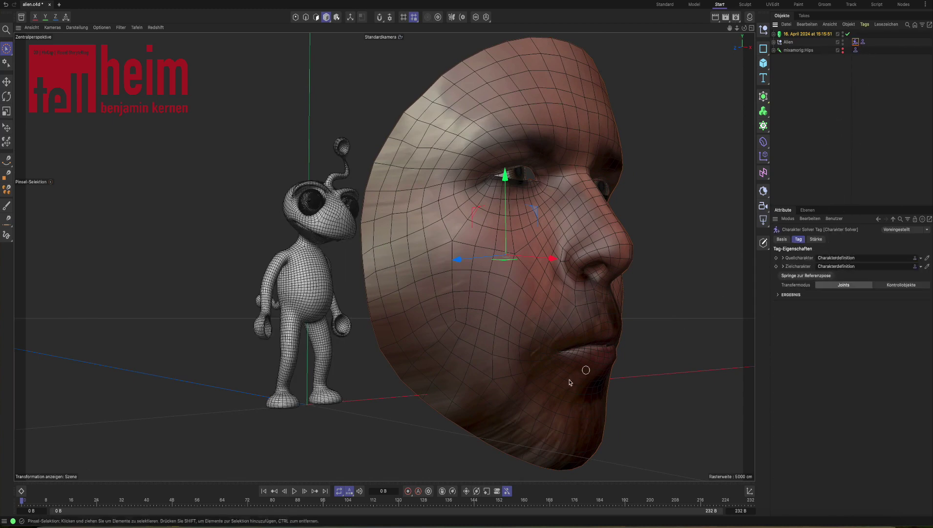
pyautogui.click(294, 491)
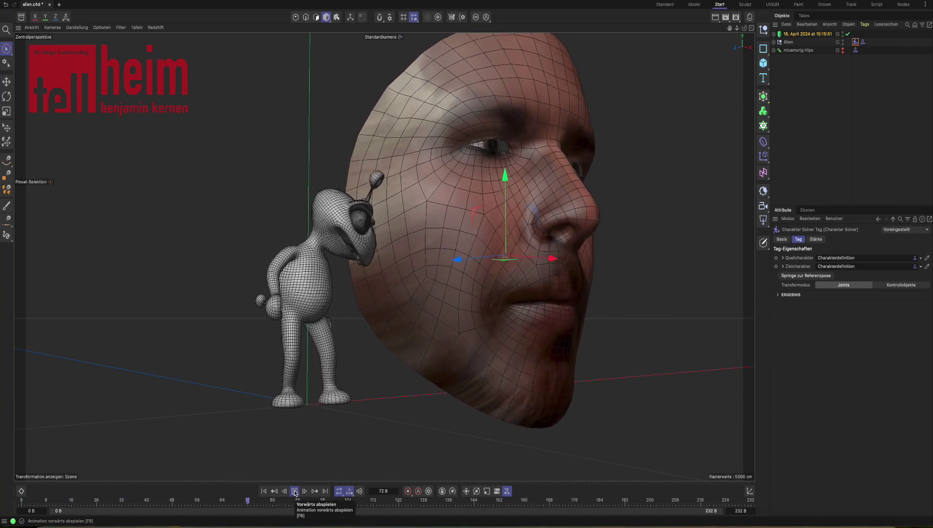
pyautogui.click(294, 491)
pyautogui.click(264, 491)
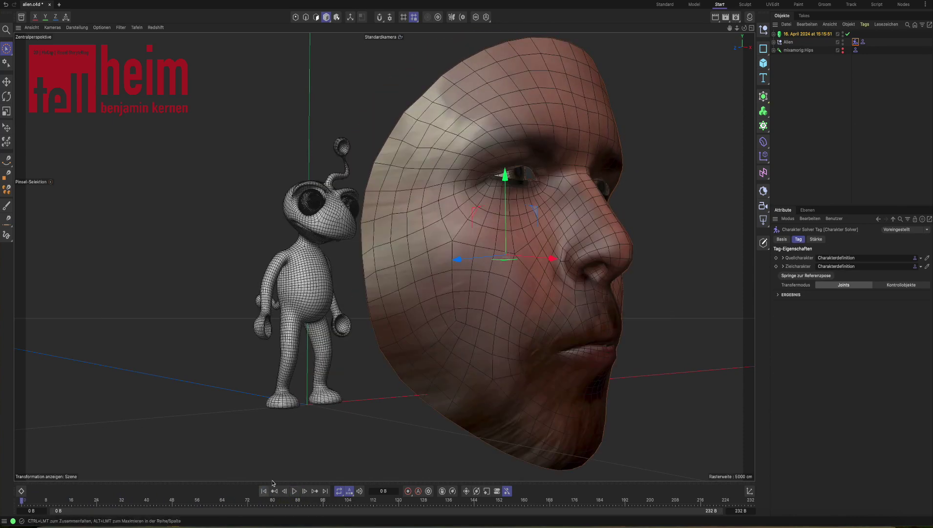
# Step: Put the Alien into its T reference pose via Zu Referenzpose gehen, then hide it
pyautogui.click(863, 42)
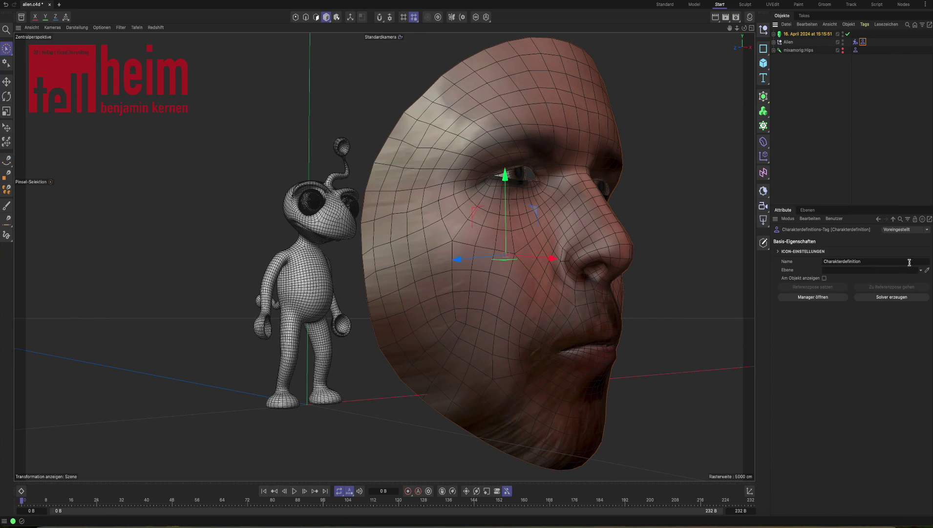
pyautogui.click(891, 297)
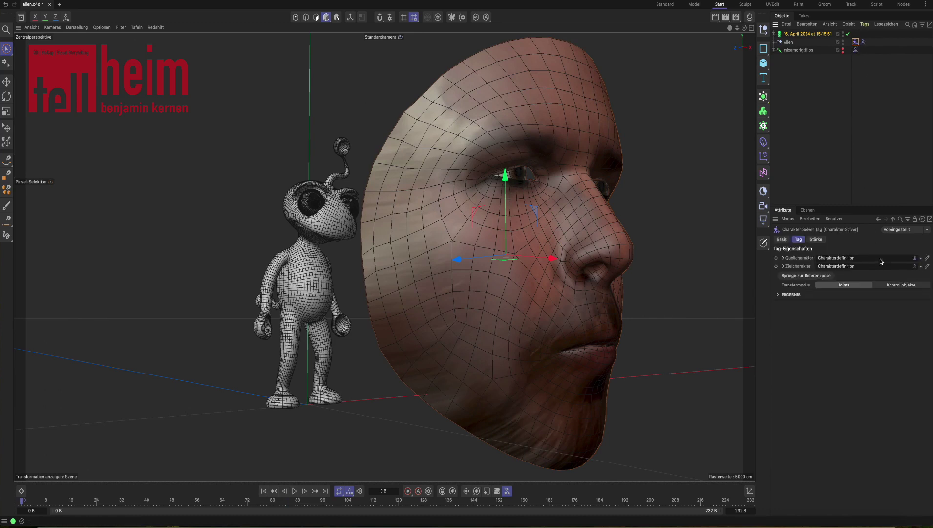
pyautogui.click(922, 260)
pyautogui.click(892, 287)
pyautogui.click(863, 42)
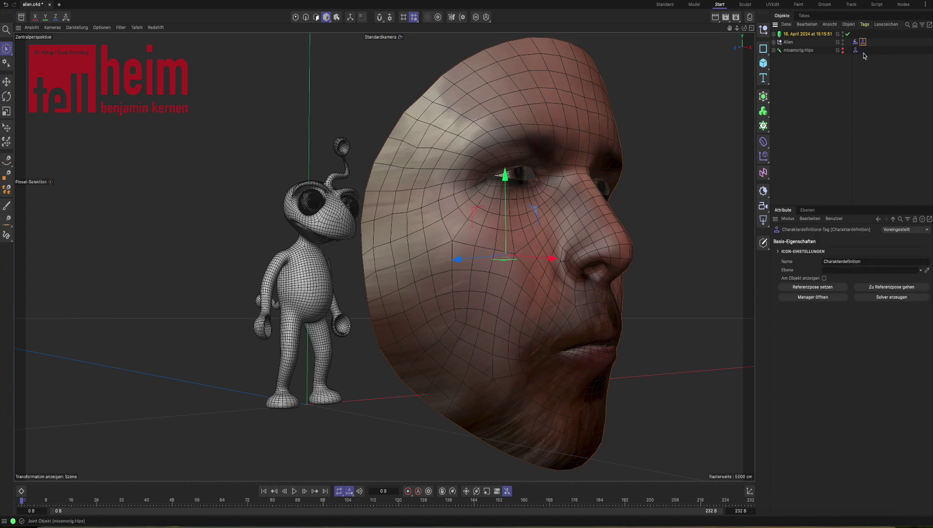
pyautogui.click(890, 287)
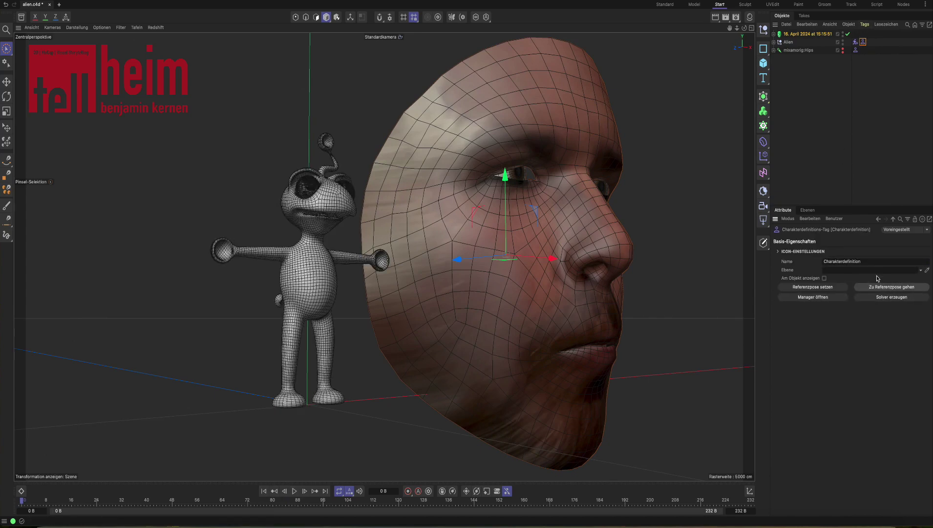
pyautogui.moveTo(744, 28); pyautogui.dragTo(722, 18)
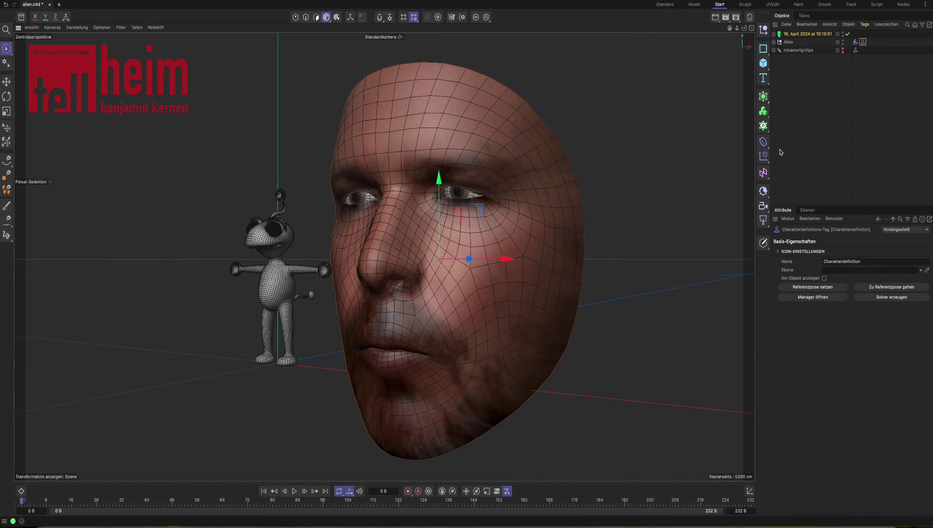
pyautogui.click(843, 42)
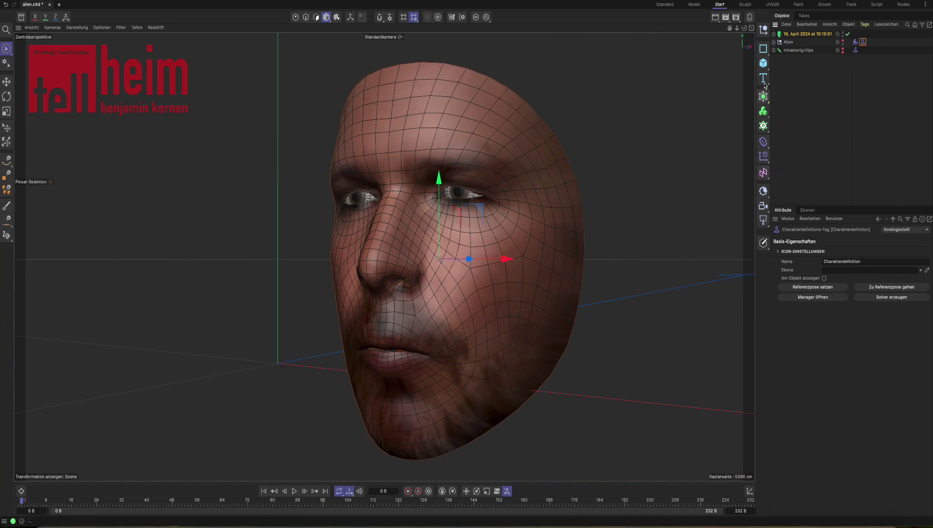
# Step: Re-centre the face and select Gesichts-Capture to show its 232-frame length and capture file path
pyautogui.moveTo(741, 30)
pyautogui.mouseDown()
pyautogui.moveTo(727, 30)
pyautogui.moveTo(743, 29)
pyautogui.mouseUp()
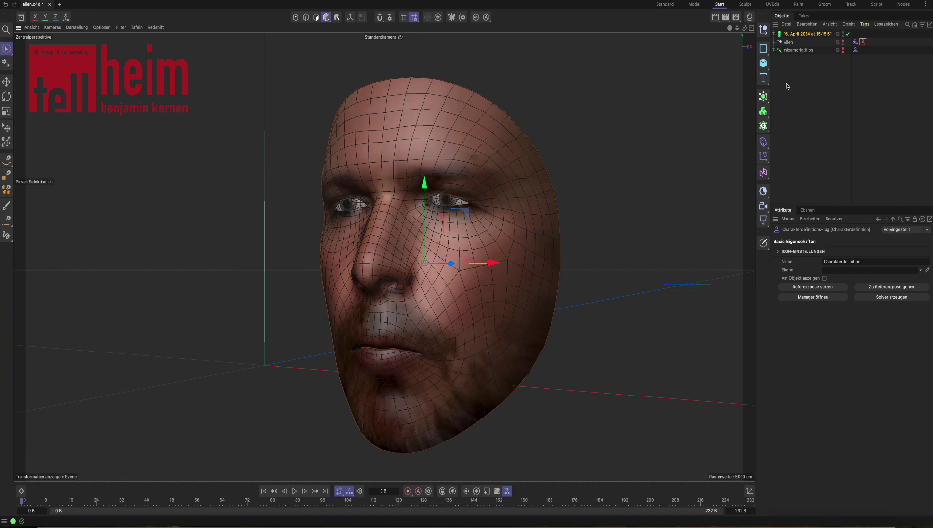
pyautogui.click(787, 35)
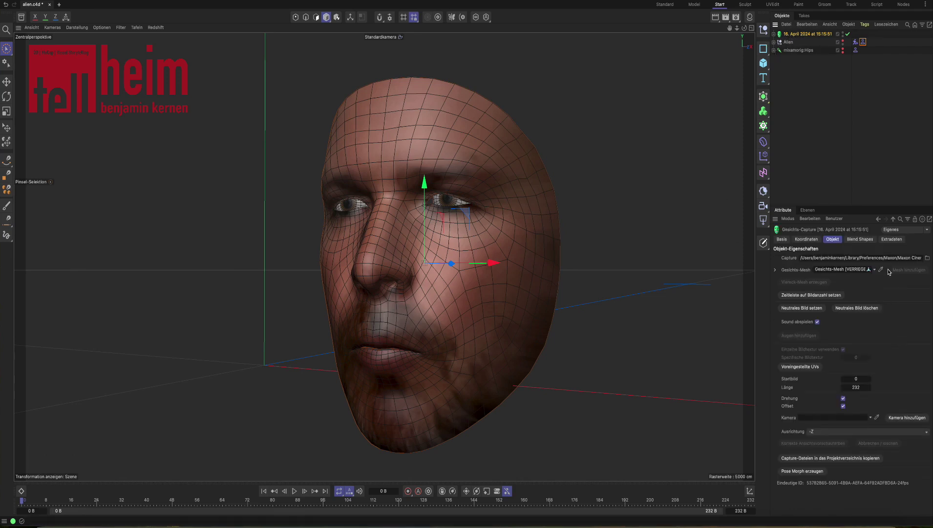
# Step: Create a Pose Morph head from the capture and inspect its XPresso, Pose Morph and helper tags
pyautogui.click(802, 471)
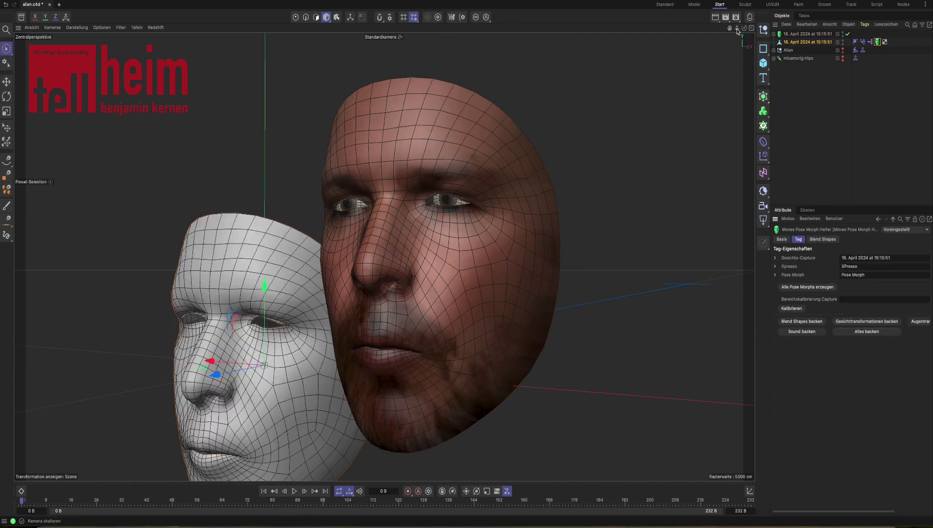
pyautogui.moveTo(744, 28); pyautogui.dragTo(732, 31)
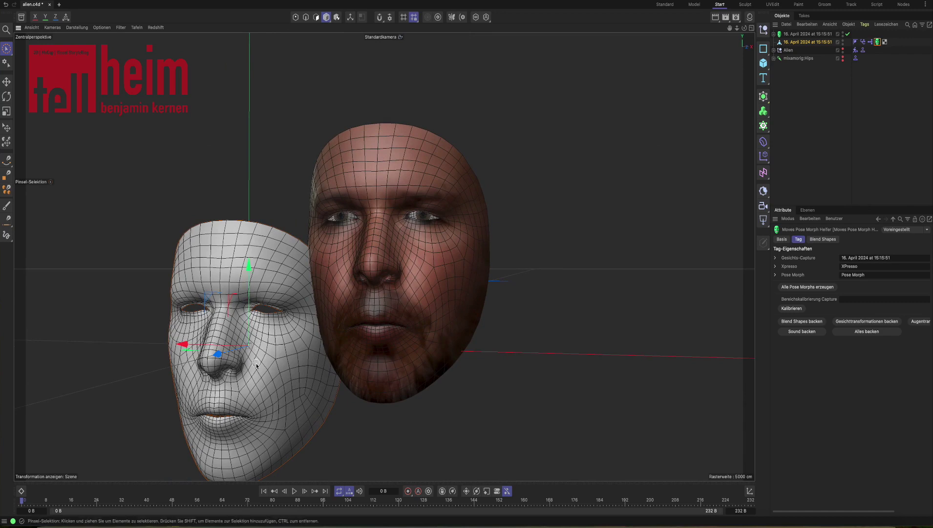
pyautogui.click(870, 42)
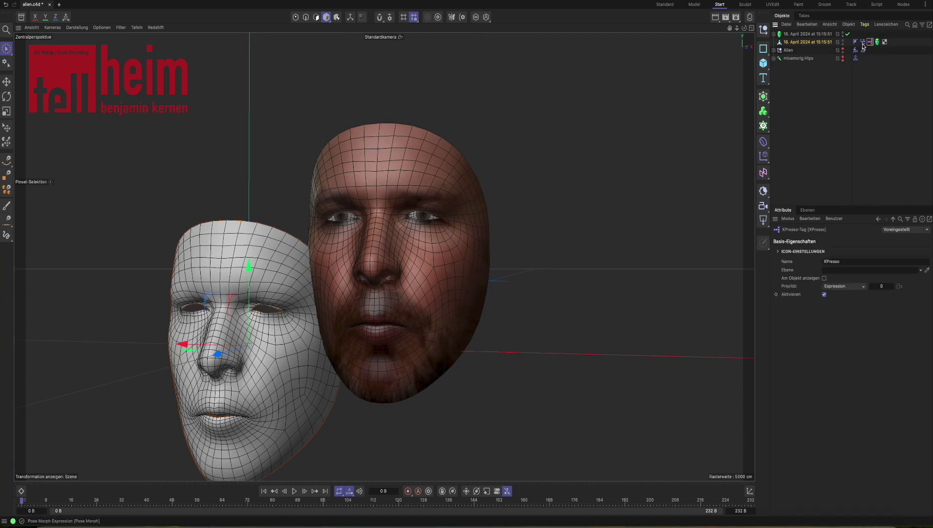
pyautogui.click(863, 42)
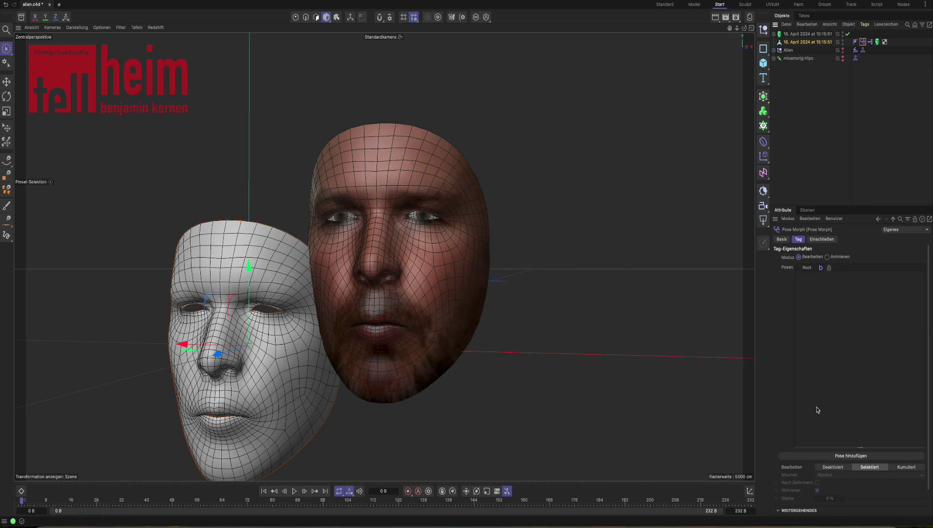
pyautogui.click(878, 43)
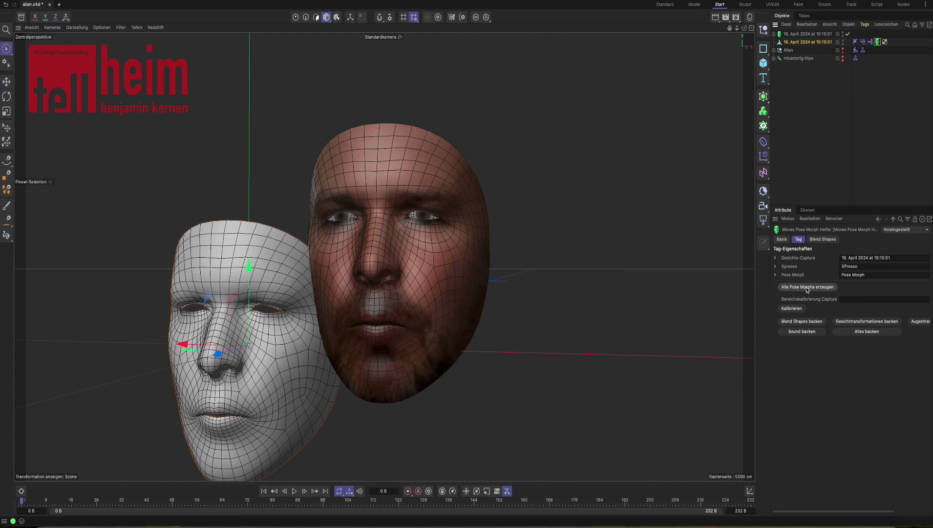
pyautogui.click(807, 287)
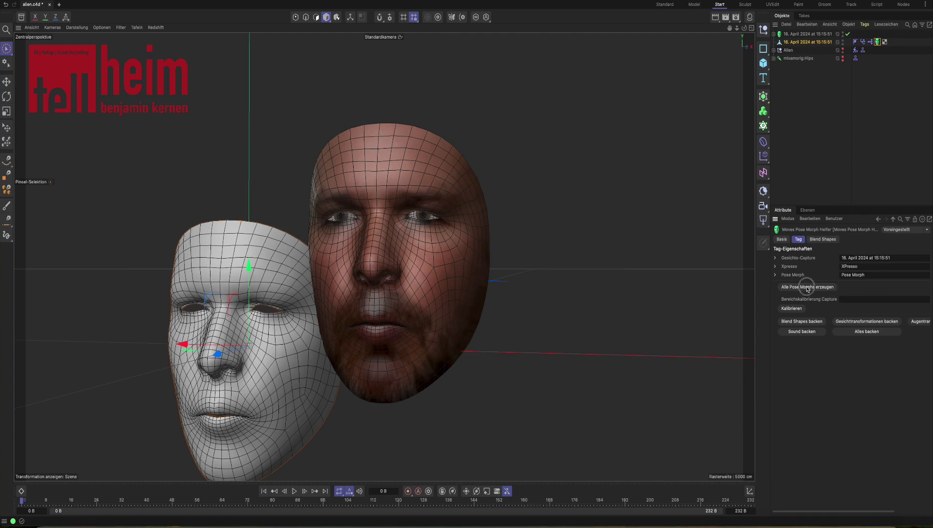
# Step: Set the capture's Pose Morph tag to Animieren, preview poses like Kiefer offen, and rewind
pyautogui.click(863, 42)
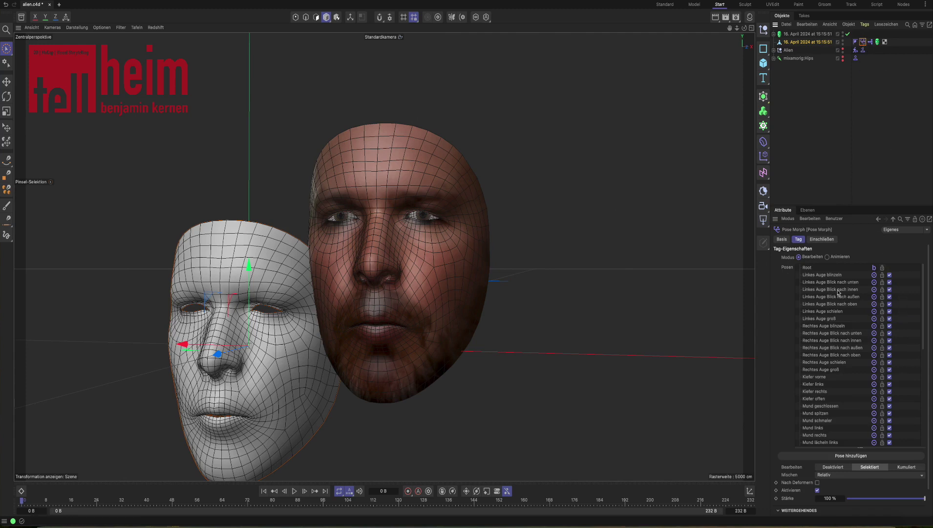
pyautogui.moveTo(923, 315); pyautogui.dragTo(927, 262)
pyautogui.click(828, 257)
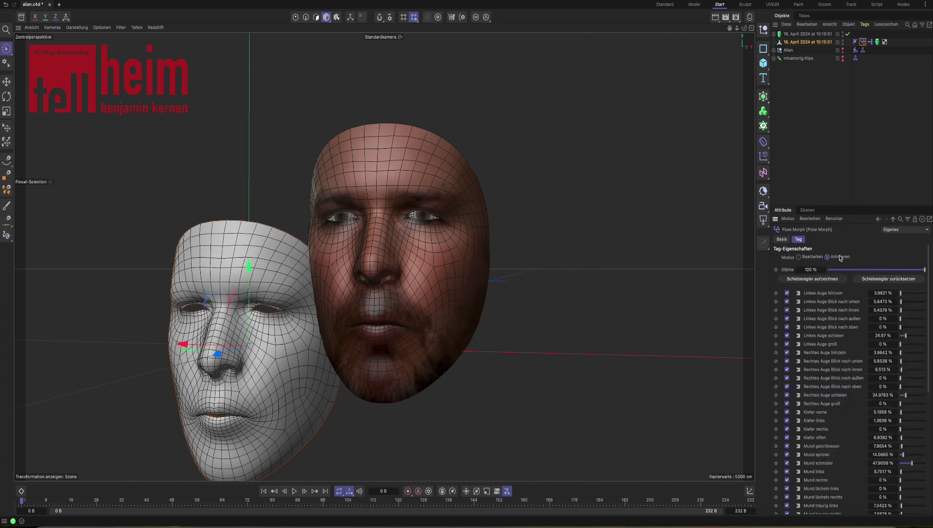
pyautogui.click(295, 490)
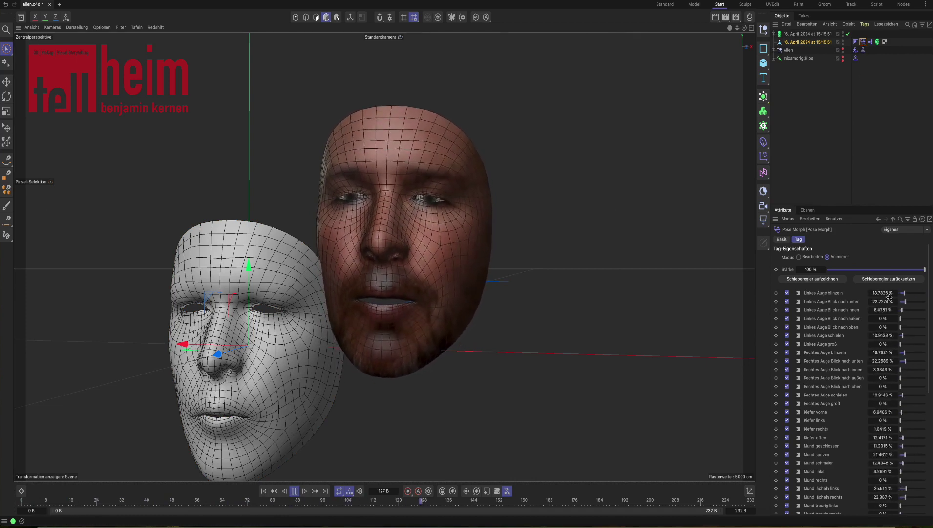
pyautogui.click(264, 491)
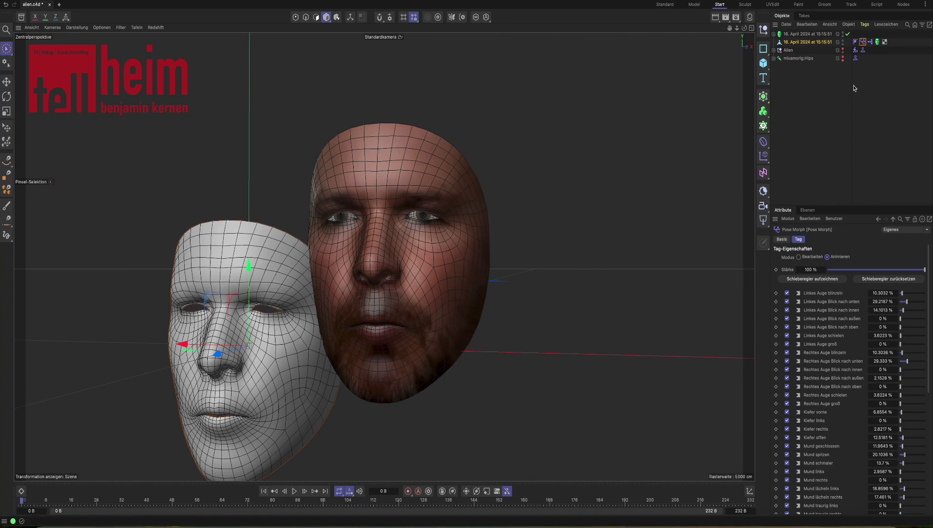
pyautogui.click(863, 42)
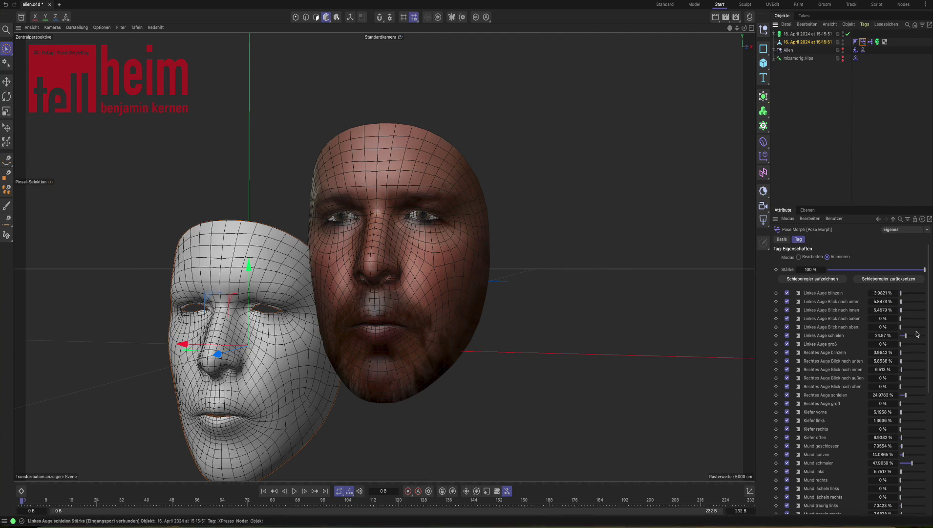
pyautogui.scroll(-8, 928, 467)
pyautogui.scroll(8, 928, 468)
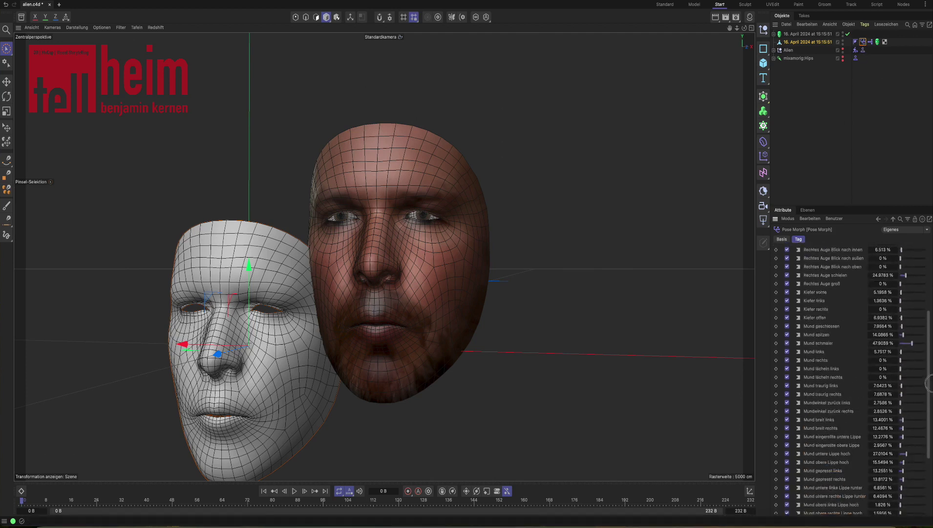
# Step: Bake blend shapes into a new Pose Morph tag set to Animieren at frame 0, then expand Alien
pyautogui.click(877, 43)
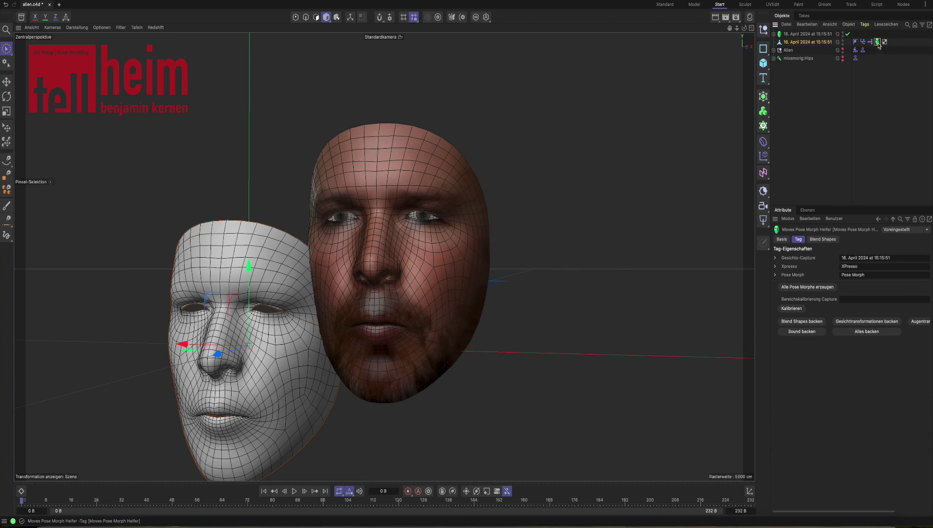
pyautogui.click(806, 322)
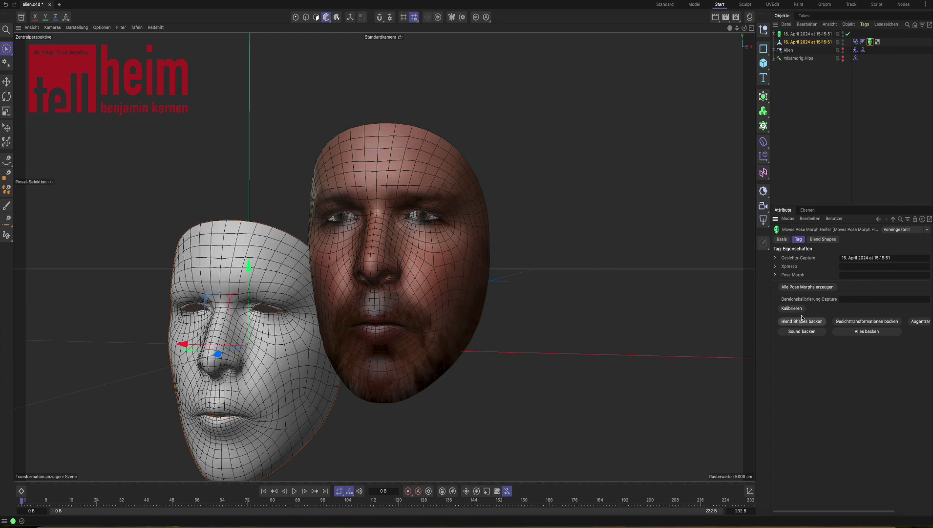
pyautogui.click(856, 42)
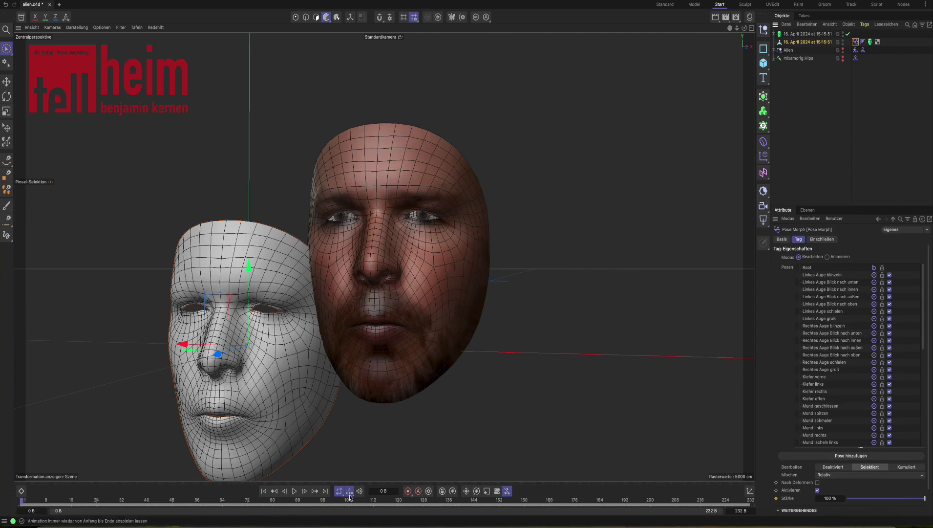
pyautogui.moveTo(21, 500)
pyautogui.mouseDown()
pyautogui.moveTo(74, 499)
pyautogui.moveTo(20, 502)
pyautogui.mouseUp()
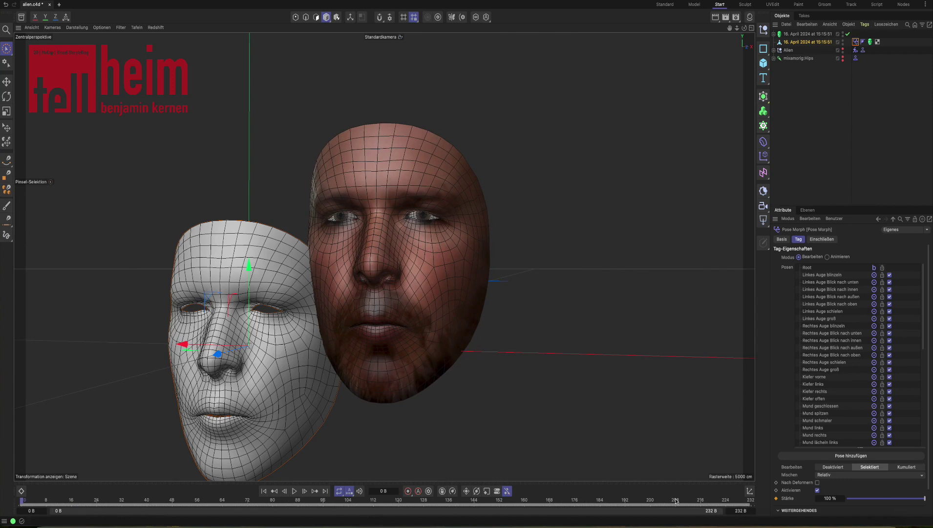
pyautogui.click(827, 257)
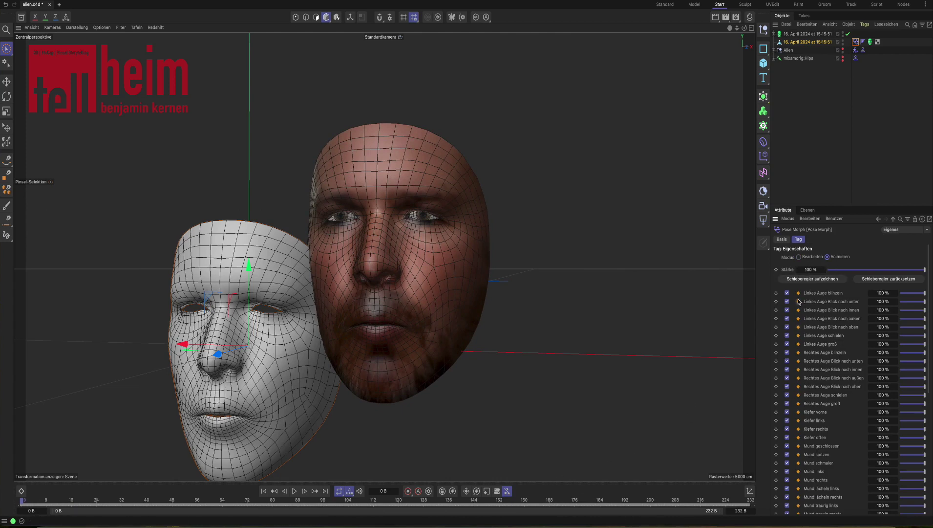
pyautogui.click(22, 502)
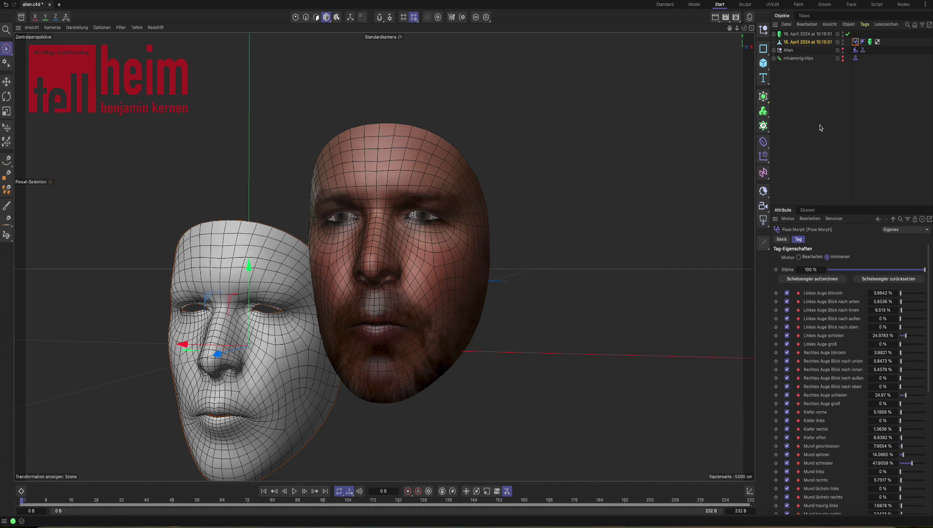
pyautogui.click(774, 50)
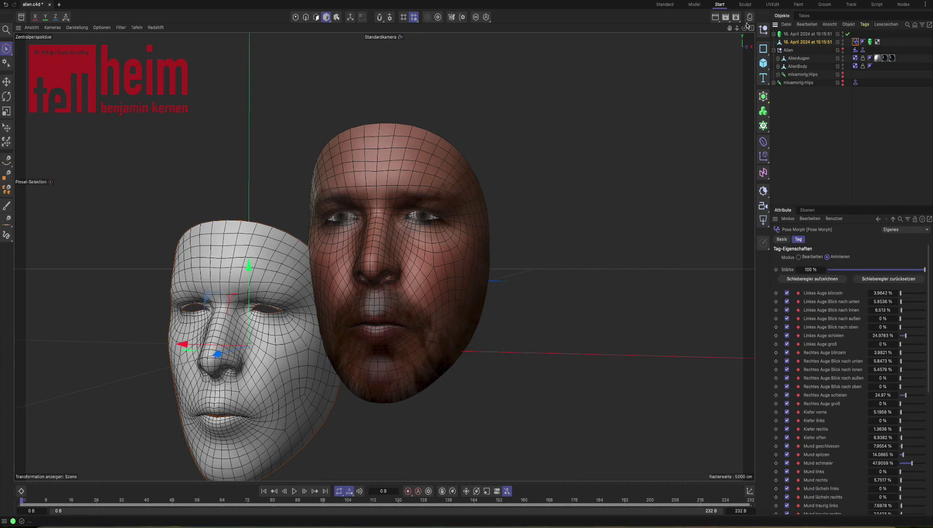
# Step: Show the Alien figure beside the capture heads and select its AlienBody mesh
pyautogui.moveTo(744, 28); pyautogui.dragTo(848, 55)
pyautogui.click(843, 51)
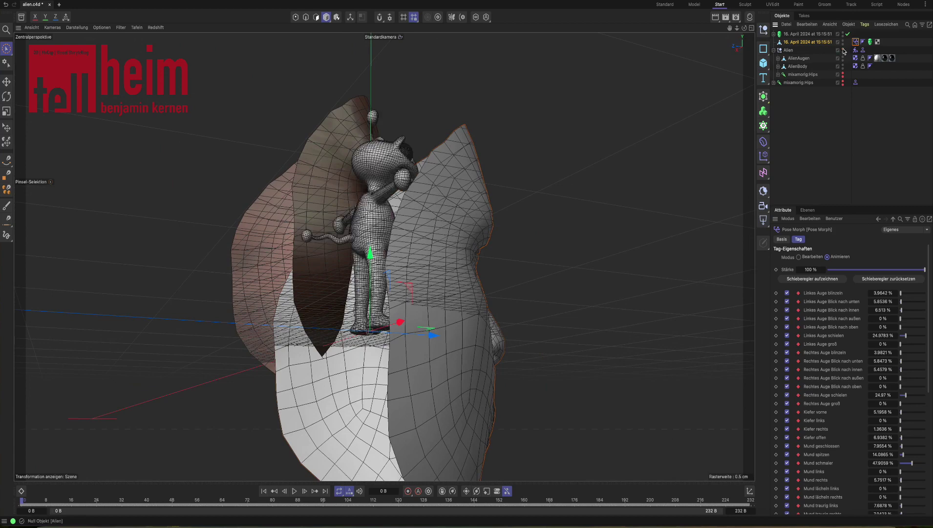
pyautogui.moveTo(744, 28); pyautogui.dragTo(686, 79)
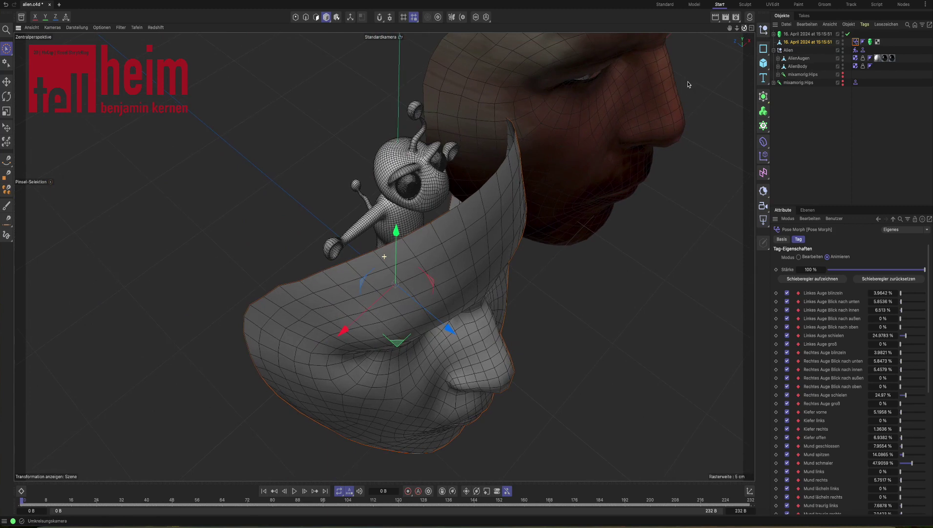
pyautogui.click(808, 67)
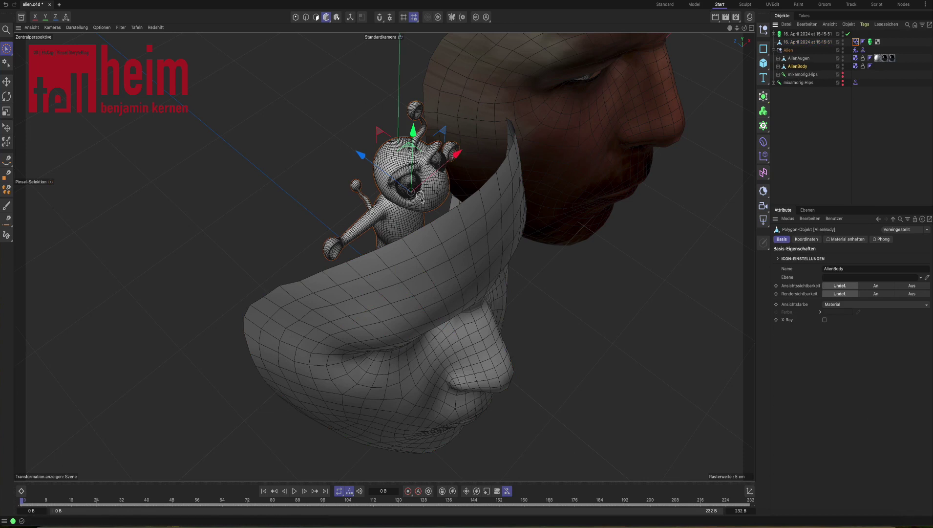
# Step: Add Moves Pose Morph Helfer, Pose Morph and XPresso tags to AlienBody, closing the XPresso-Editor
pyautogui.rightClick(800, 70)
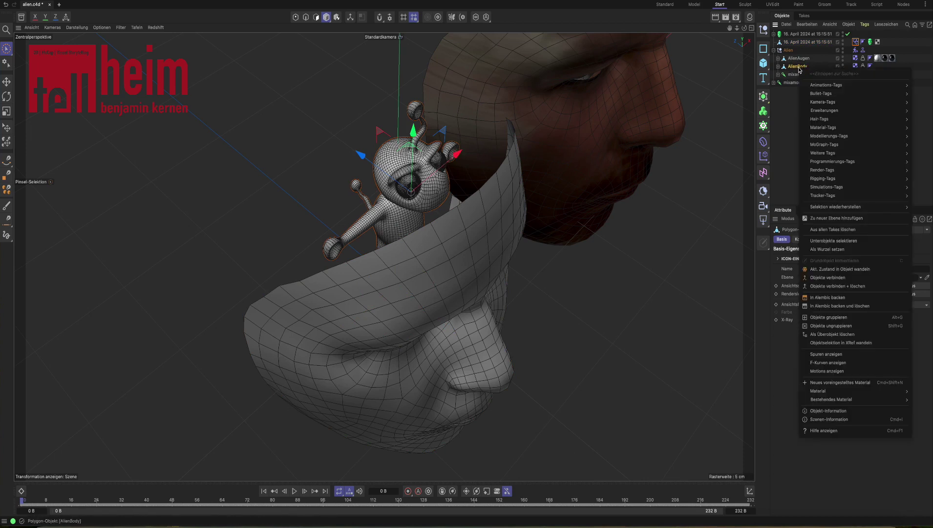
pyautogui.moveTo(831, 154)
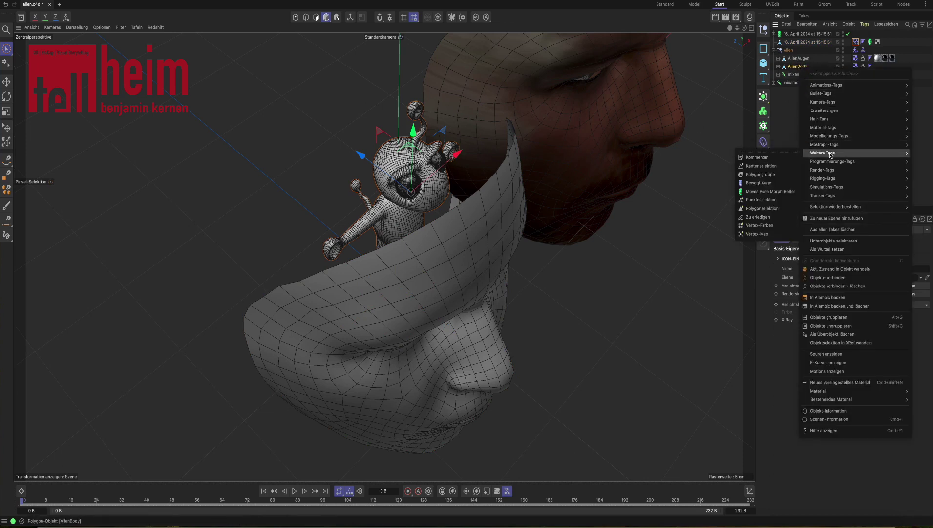
pyautogui.click(770, 192)
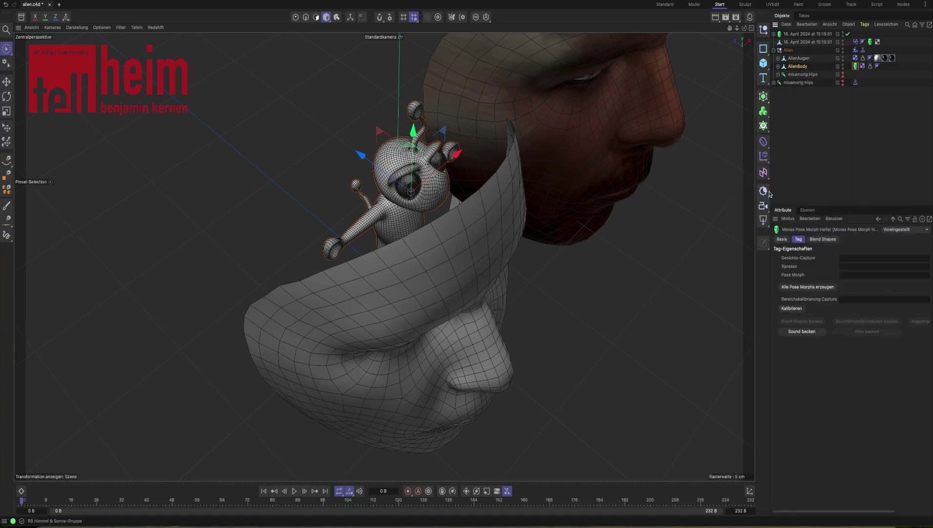
pyautogui.rightClick(794, 69)
pyautogui.moveTo(825, 179)
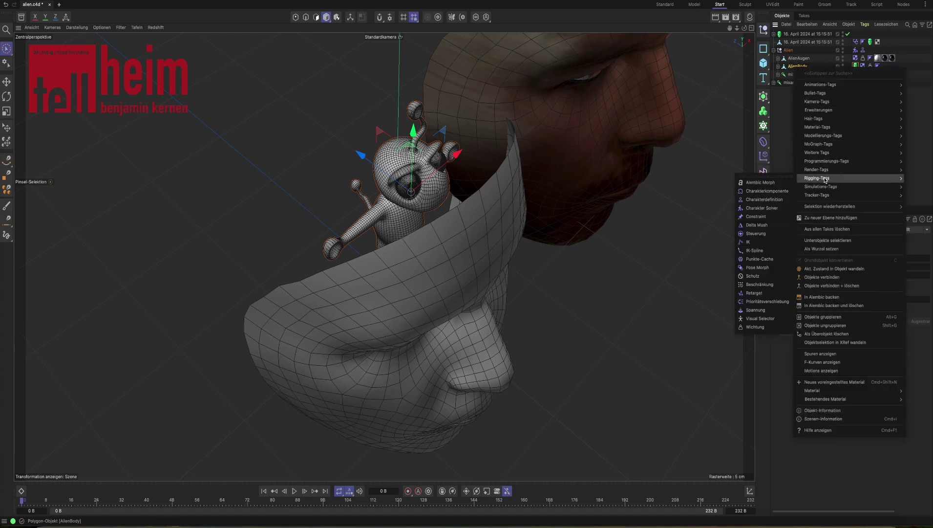
pyautogui.click(757, 268)
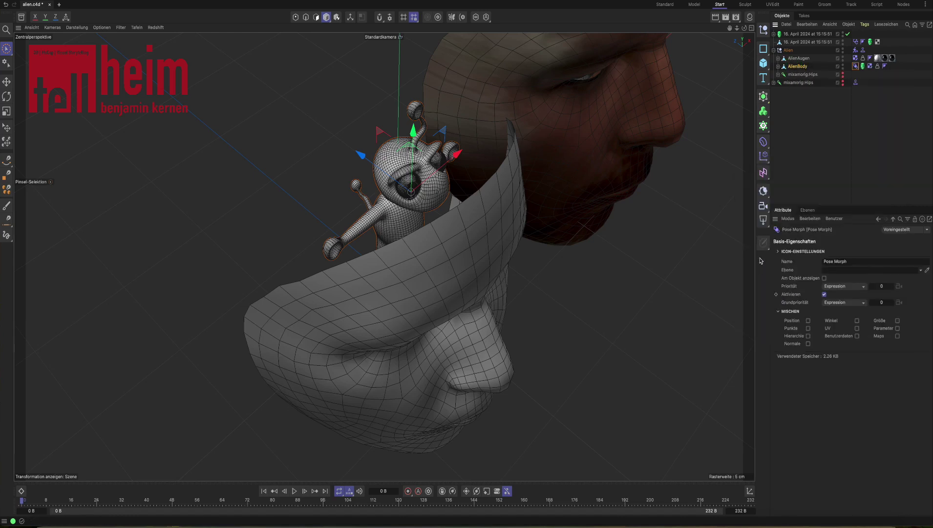
pyautogui.rightClick(802, 69)
pyautogui.moveTo(839, 171)
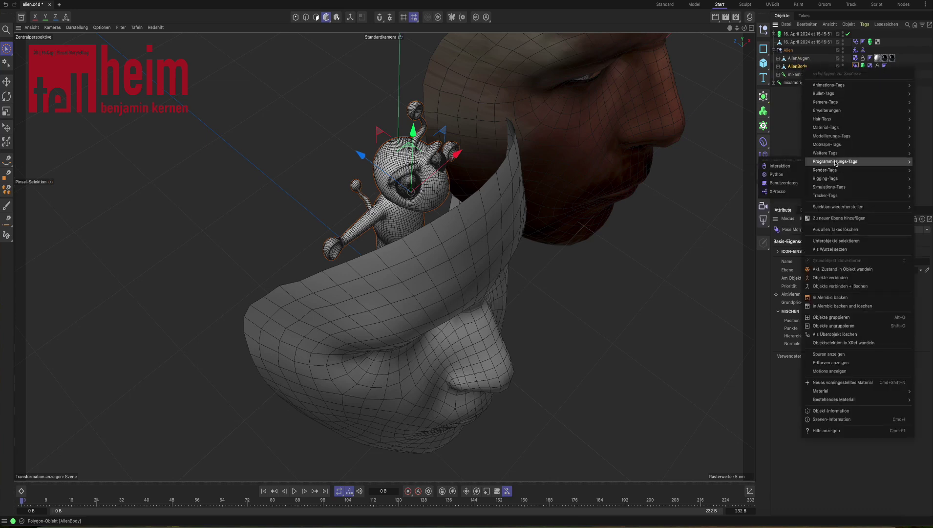
pyautogui.click(782, 191)
pyautogui.click(680, 184)
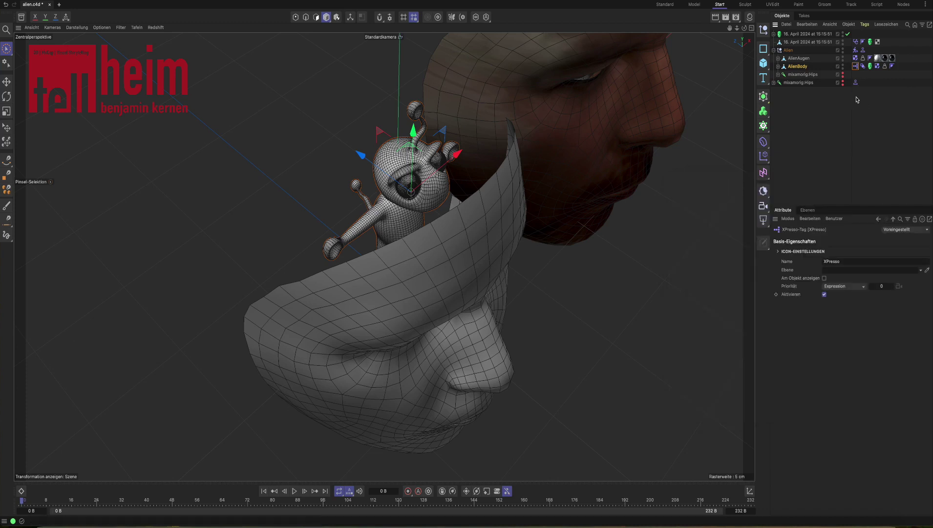
# Step: Link AlienBody's XPresso tag, Pose Morph tag and the face capture into the helper, then enable point morphing
pyautogui.click(870, 67)
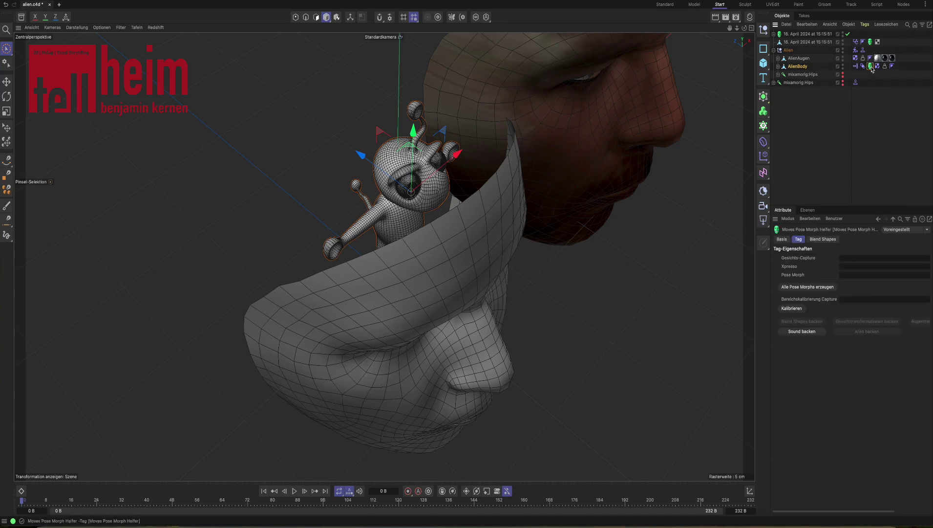
pyautogui.moveTo(856, 66); pyautogui.dragTo(873, 266)
pyautogui.moveTo(863, 67); pyautogui.dragTo(871, 278)
pyautogui.moveTo(803, 37); pyautogui.dragTo(868, 261)
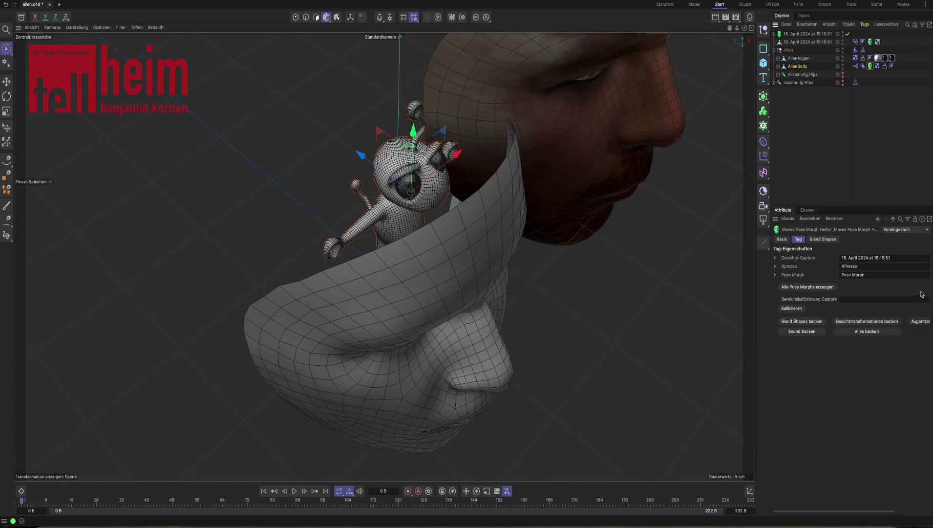
pyautogui.click(863, 67)
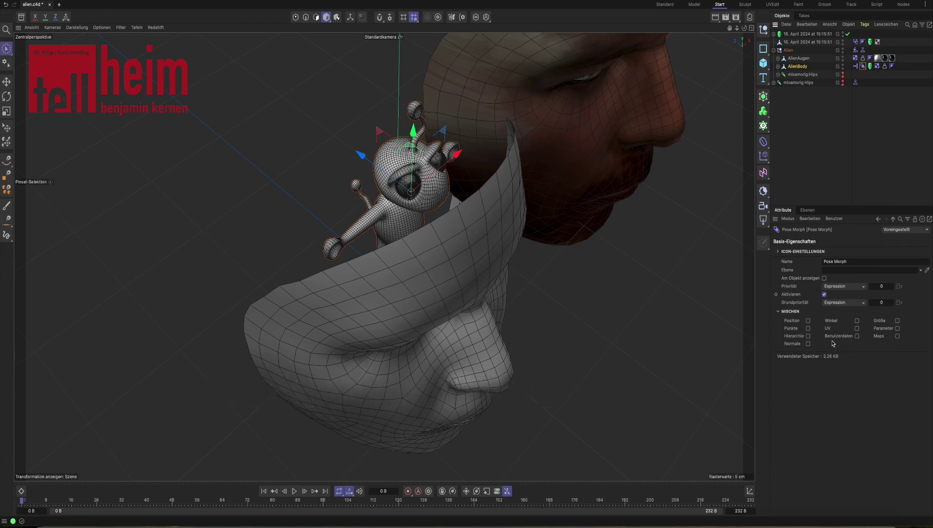
pyautogui.click(808, 328)
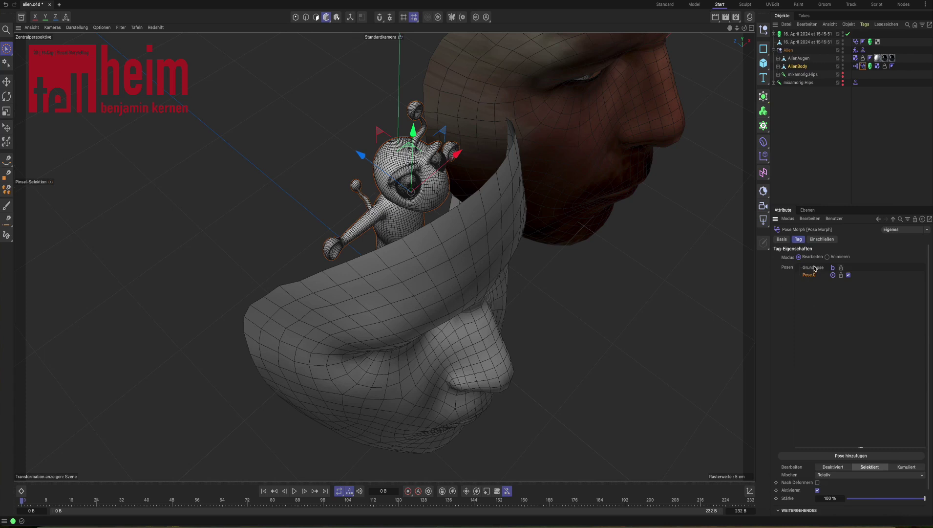
# Step: Delete the extra Pose.0 from the alien's Pose Morph tag, then return to the Moves Pose Morph Helfer settings
pyautogui.press('Delete')
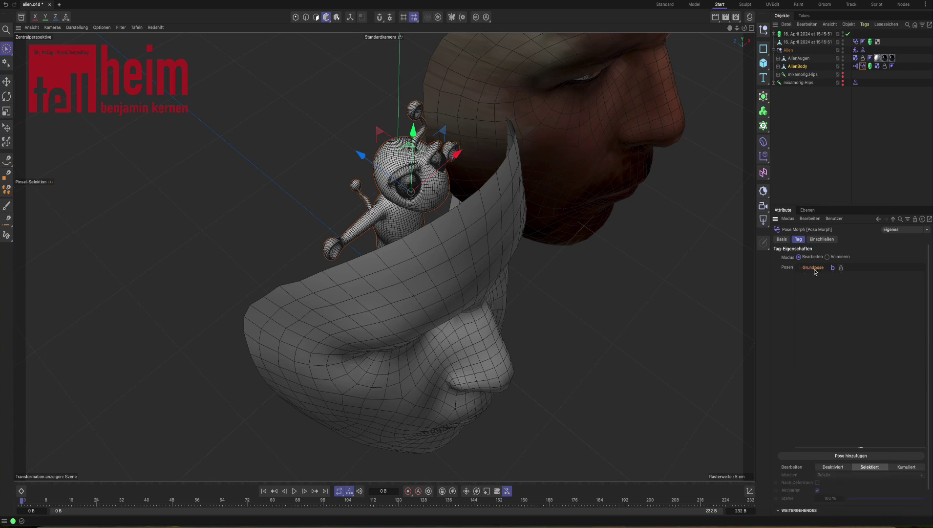
pyautogui.click(871, 67)
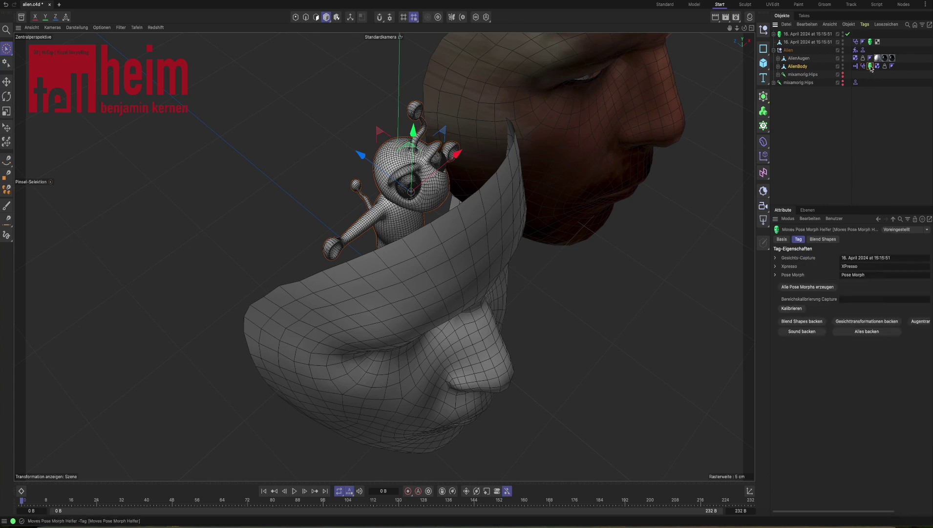
# Step: Bake the blend shapes, set AlienBody's Pose Morph tag to Animieren mode, and preview the face playback
pyautogui.click(799, 323)
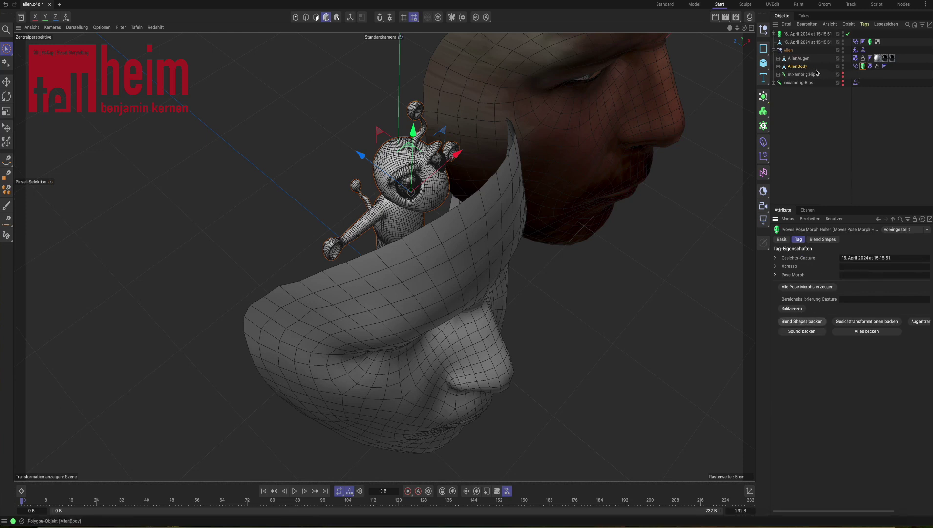
pyautogui.click(855, 66)
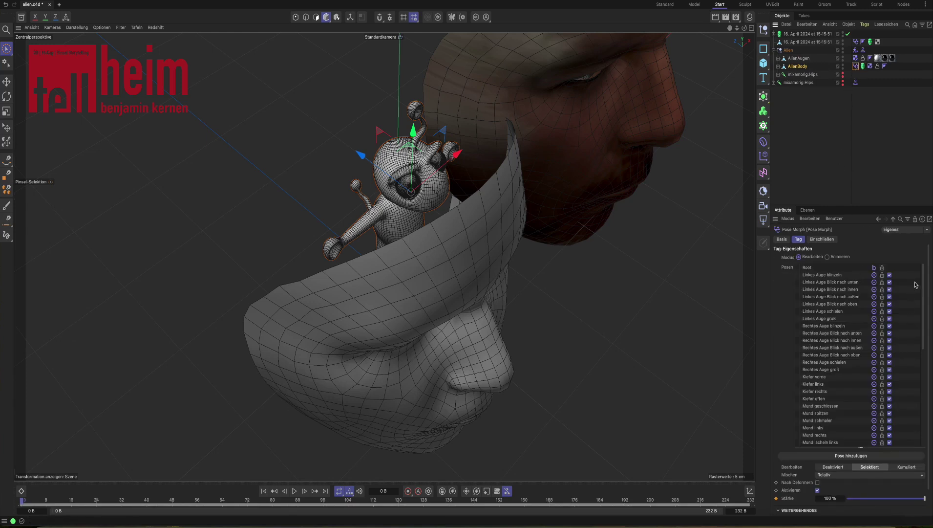
pyautogui.moveTo(922, 282)
pyautogui.mouseDown()
pyautogui.moveTo(913, 379)
pyautogui.moveTo(920, 267)
pyautogui.mouseUp()
pyautogui.click(828, 257)
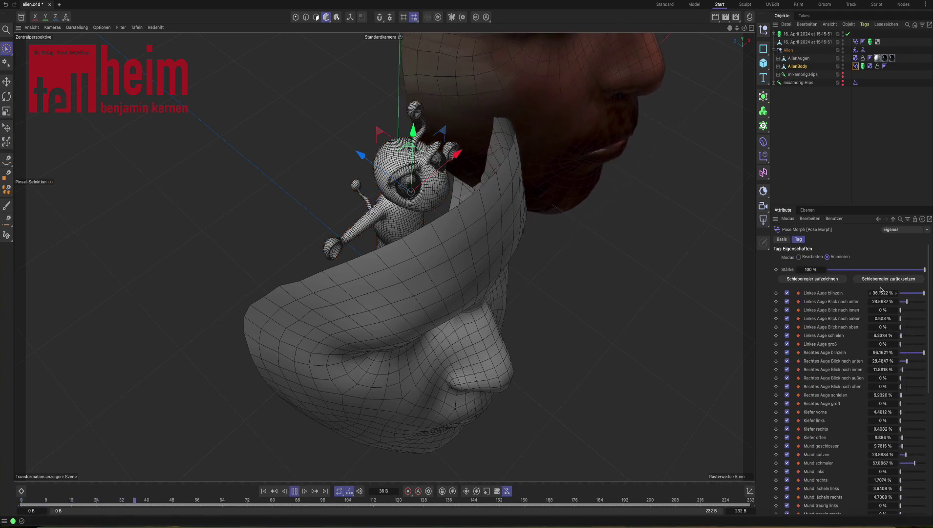
pyautogui.click(272, 491)
# Step: Rewind to frame 0 and check the capture object's Pose Morph slider values around the alien
pyautogui.click(263, 491)
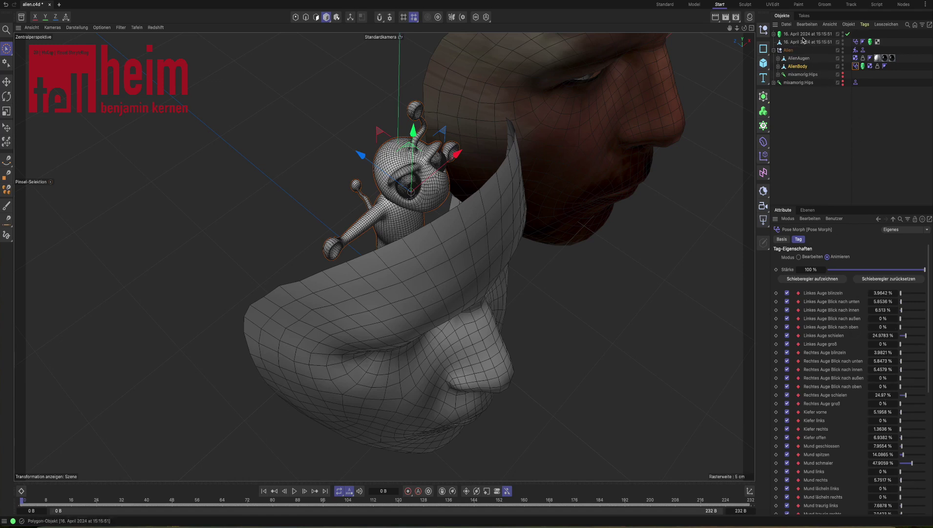
pyautogui.click(856, 42)
pyautogui.moveTo(744, 28); pyautogui.dragTo(723, 24)
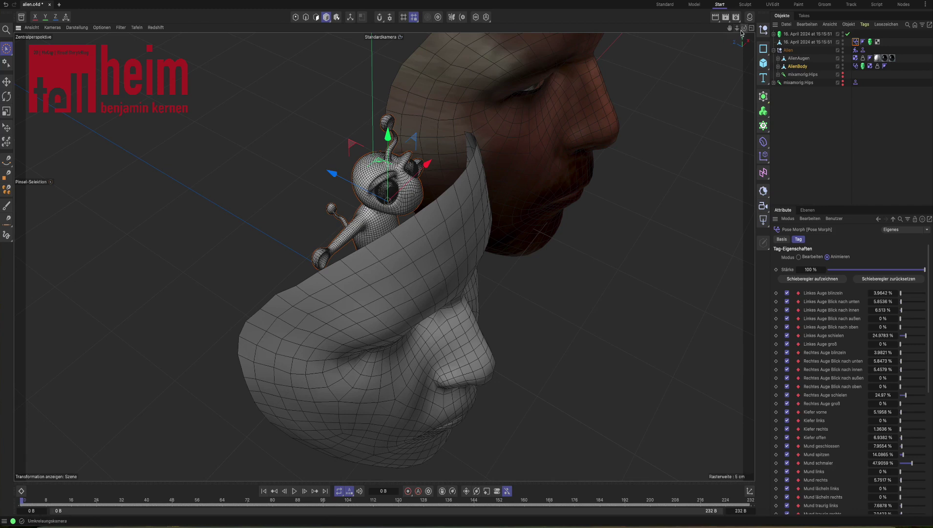
# Step: Hide the grey and textured face meshes and frame the alien in the viewport
pyautogui.click(843, 41)
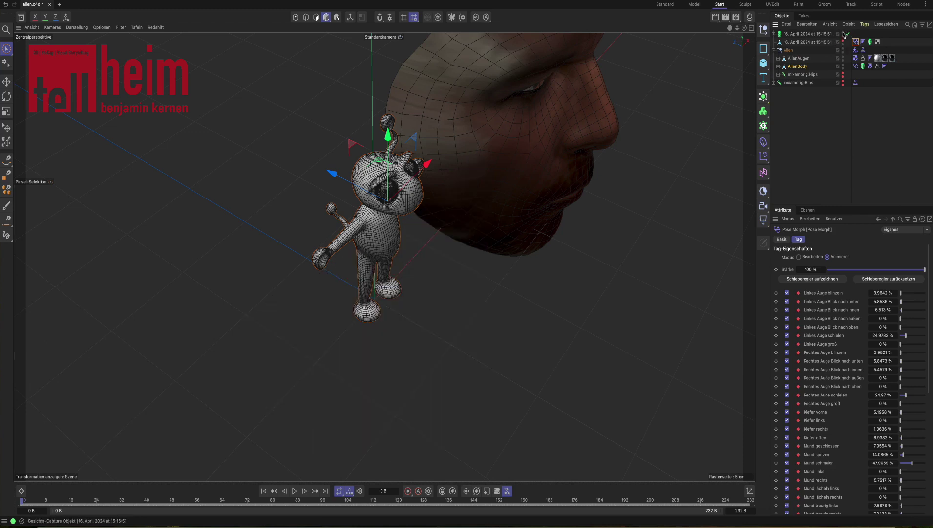
pyautogui.click(843, 35)
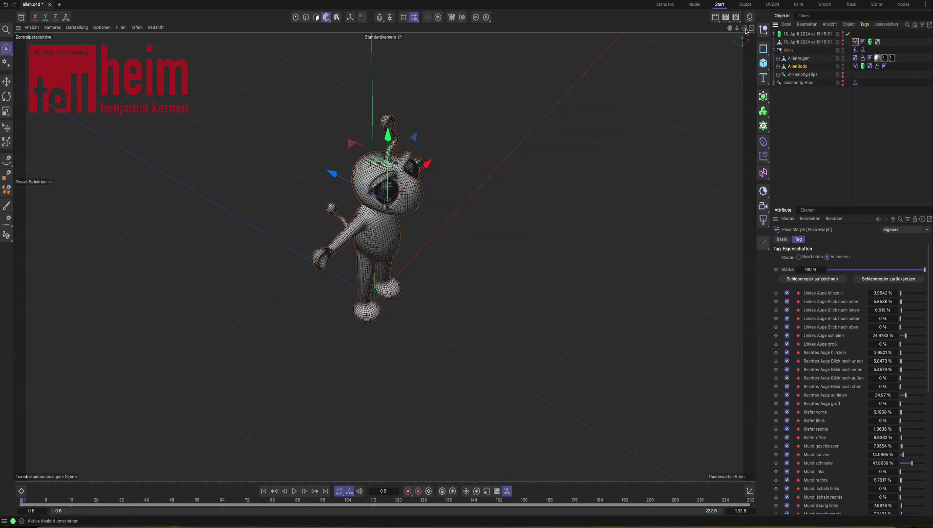
pyautogui.moveTo(745, 29); pyautogui.dragTo(719, 28)
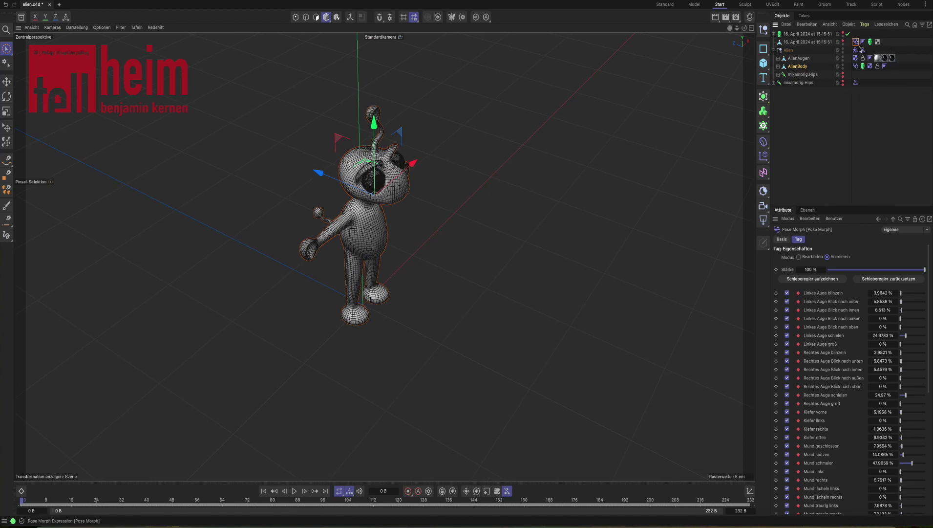
pyautogui.click(576, 0)
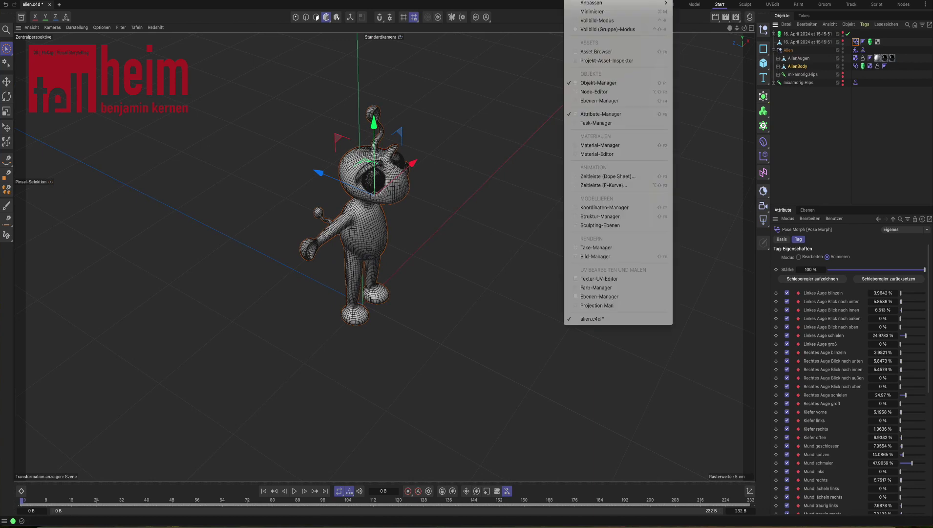
# Step: In the Dope Sheet, delete AlienBody's Pose Morph tracks from Linkes Auge blinzeln through Zunge raus
pyautogui.click(604, 177)
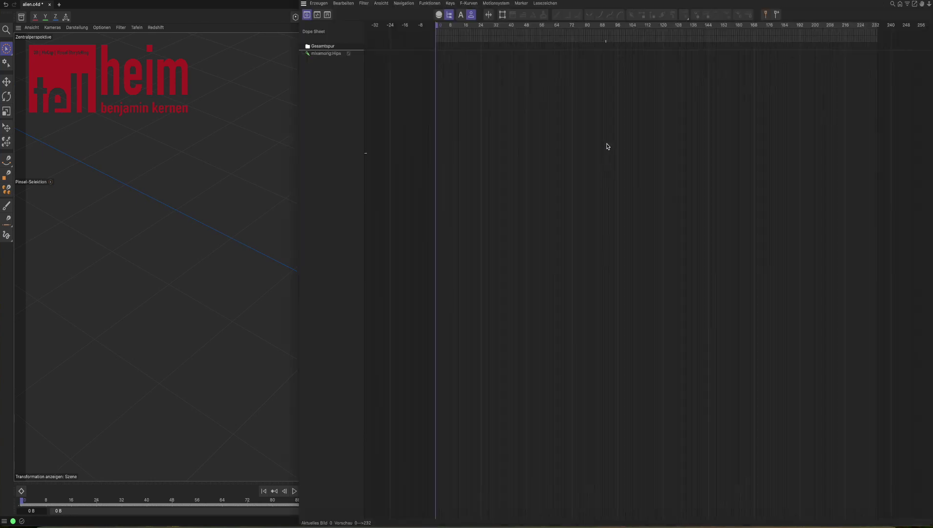
pyautogui.moveTo(457, 11); pyautogui.dragTo(428, 0)
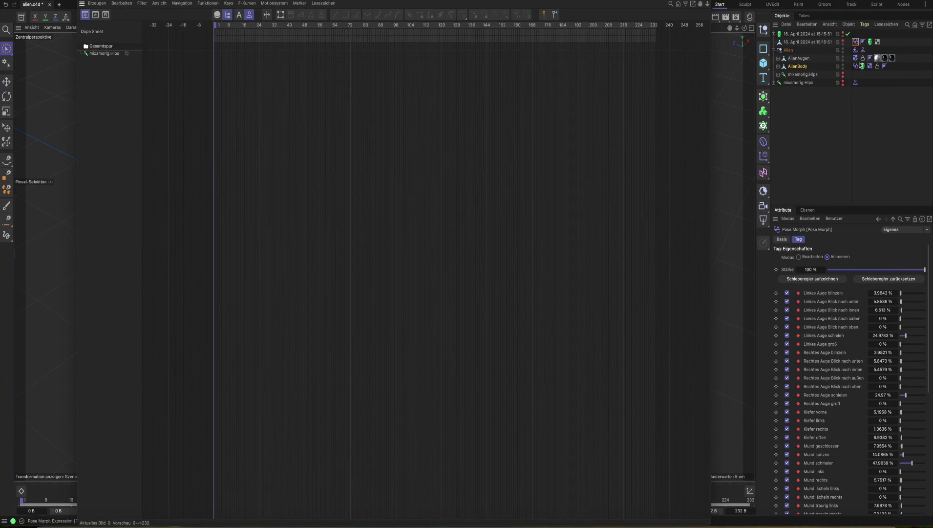
pyautogui.moveTo(856, 69); pyautogui.dragTo(110, 95)
pyautogui.click(82, 63)
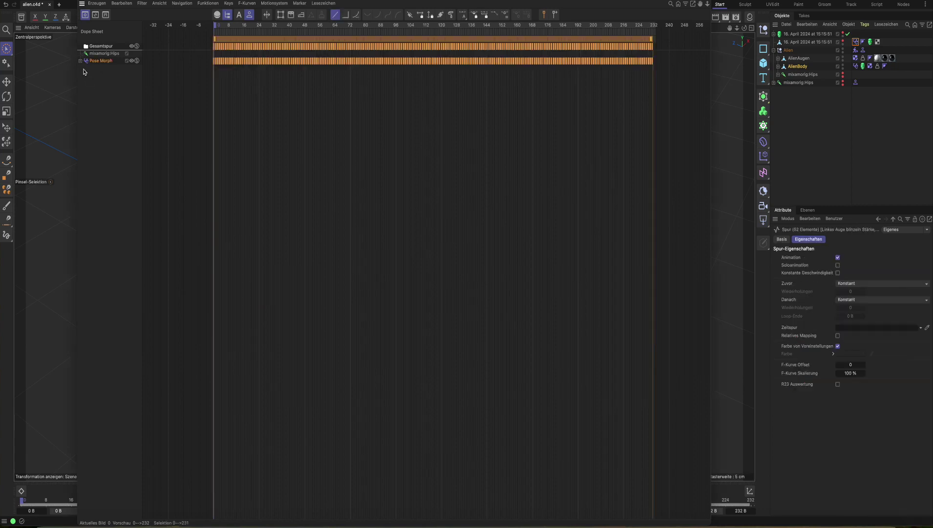
pyautogui.click(80, 60)
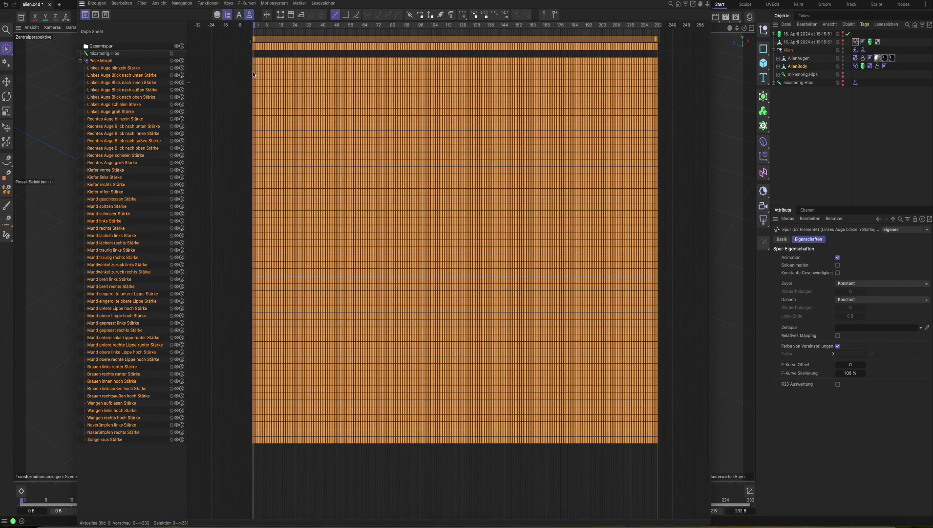
pyautogui.click(105, 71)
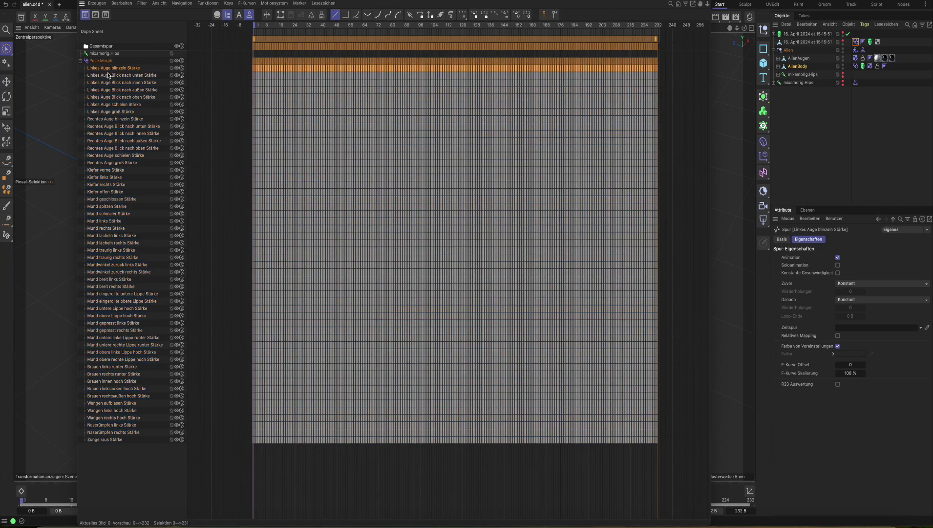
pyautogui.keyDown('shift'); pyautogui.click(110, 439); pyautogui.keyUp('shift')
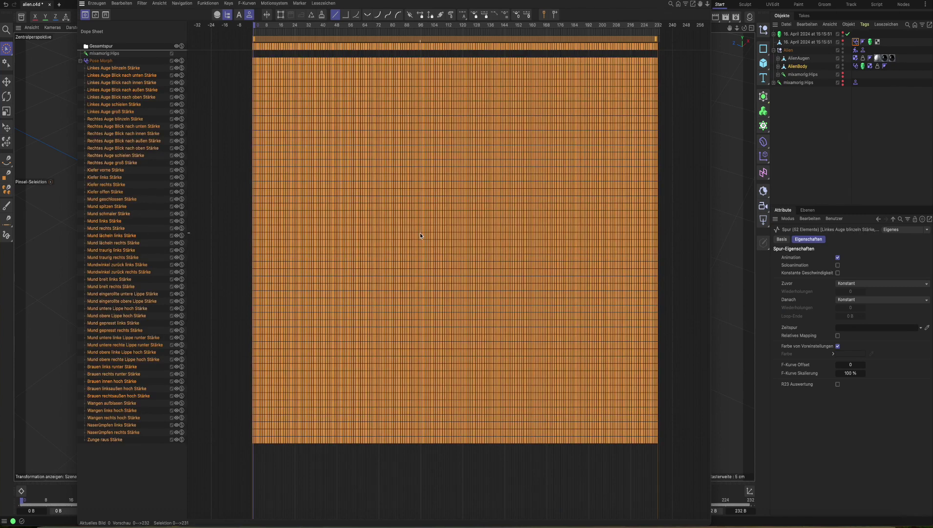
pyautogui.press('Delete')
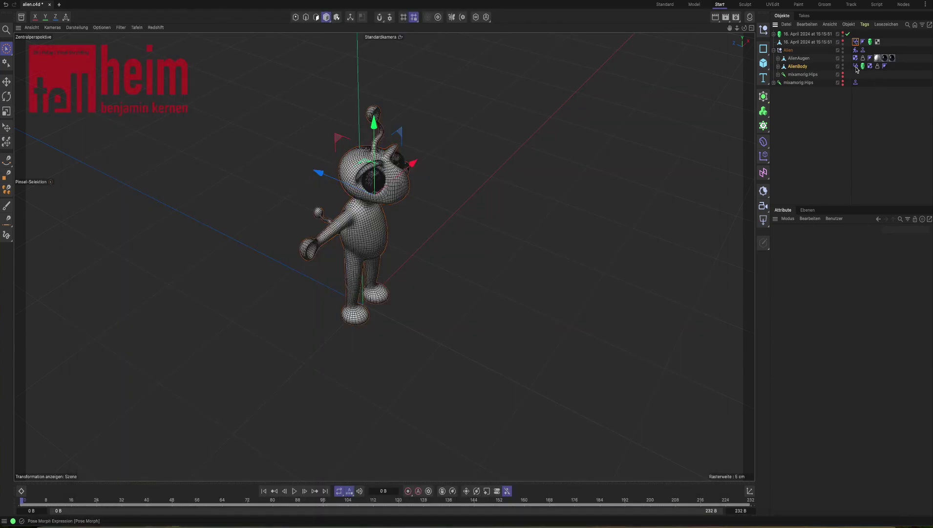
# Step: Reset all the alien's Pose Morph sliders to 0 % and verify playback from frame 0
pyautogui.click(855, 67)
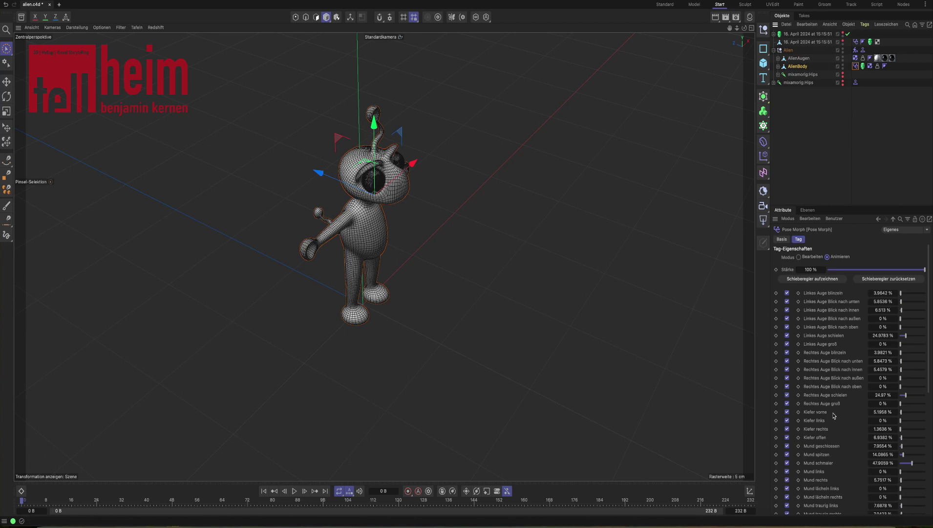
pyautogui.click(891, 280)
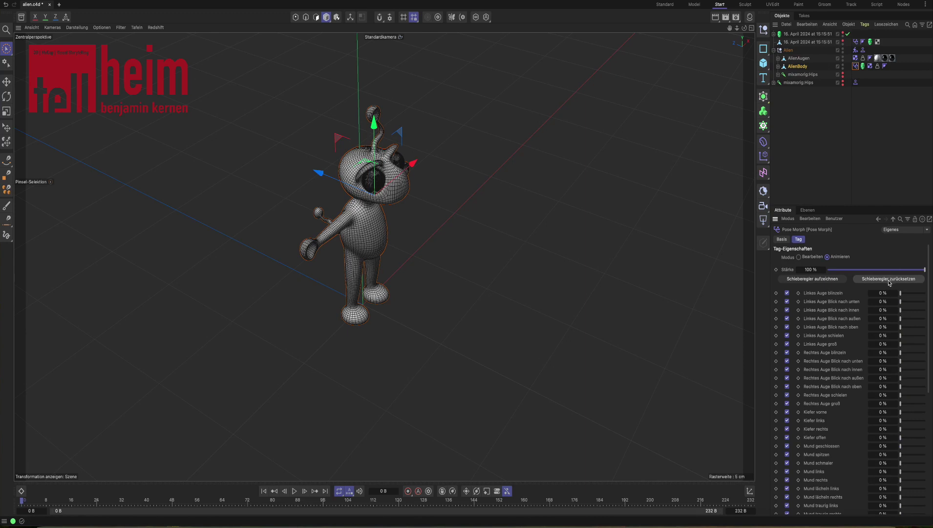
pyautogui.click(294, 491)
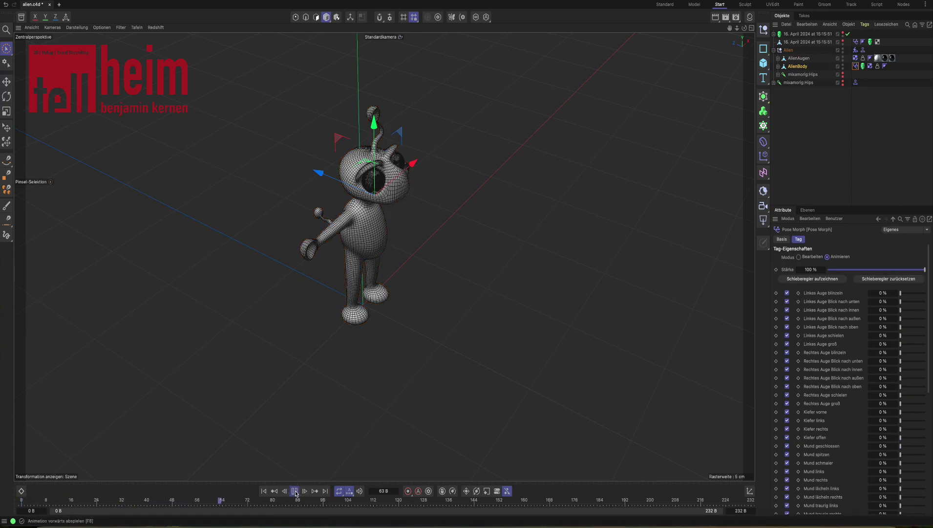
pyautogui.click(295, 491)
pyautogui.click(263, 491)
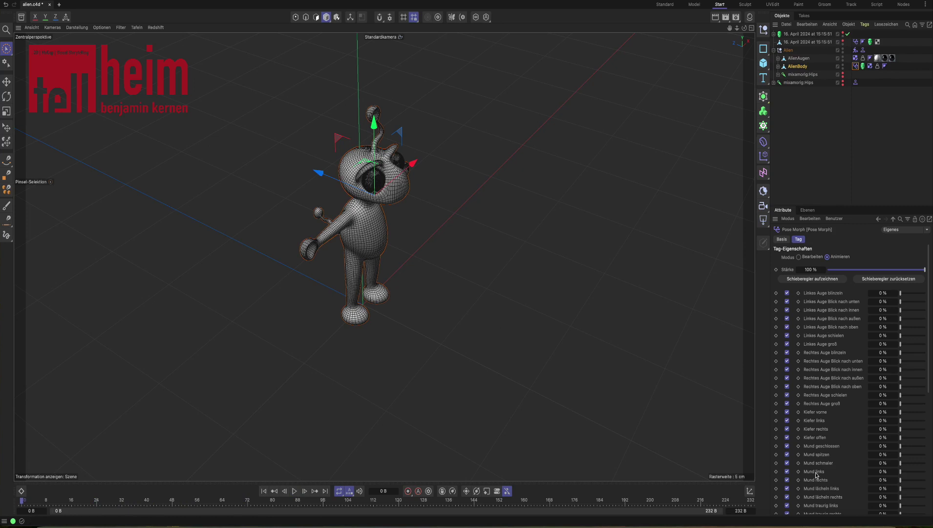
# Step: Zoom onto the alien's head and compare the capture tag with AlienBody's Pose Morph tag
pyautogui.moveTo(929, 388); pyautogui.dragTo(931, 304)
pyautogui.scroll(-3, 930, 346)
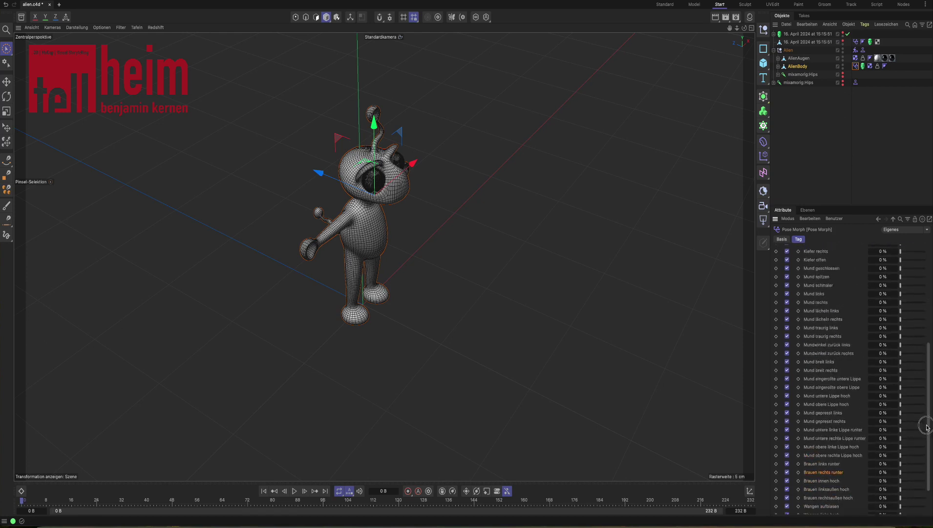
pyautogui.scroll(3, 930, 318)
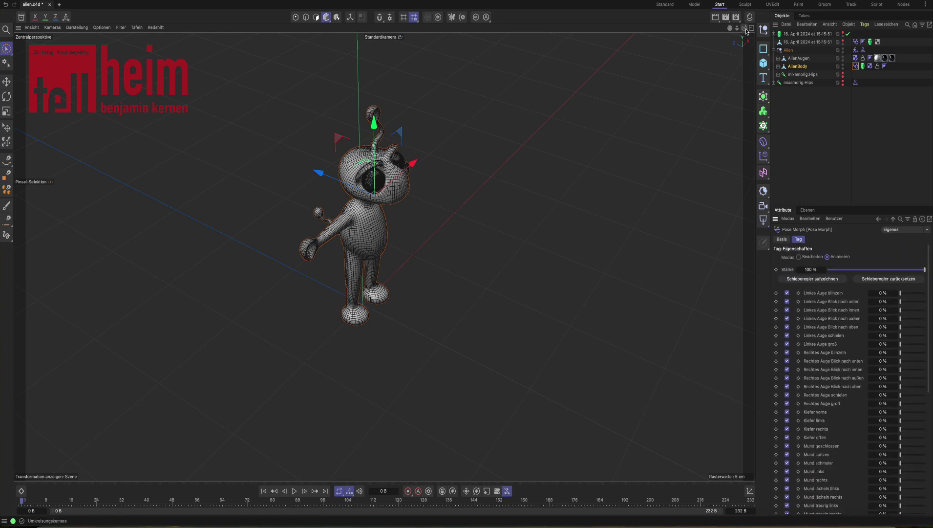
pyautogui.moveTo(744, 28); pyautogui.dragTo(798, 2)
pyautogui.moveTo(730, 29); pyautogui.dragTo(726, 185)
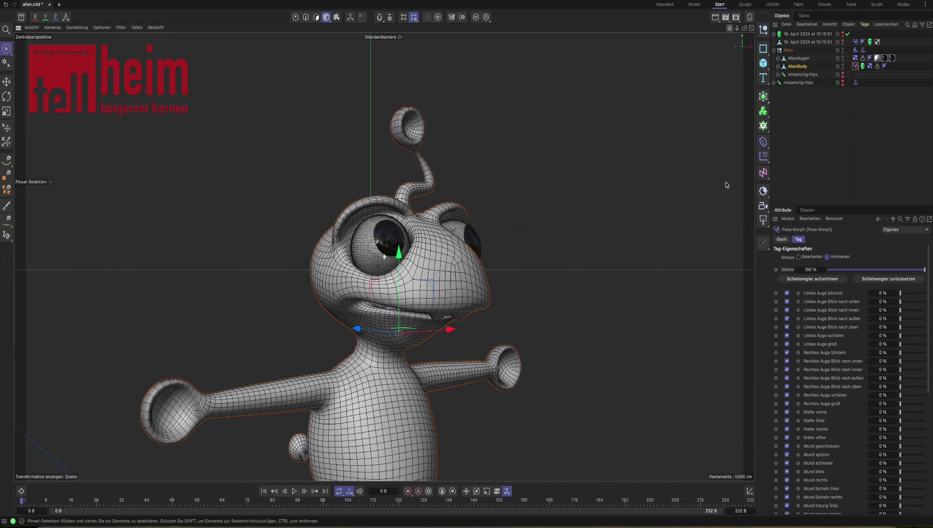
pyautogui.moveTo(744, 27); pyautogui.dragTo(722, 36)
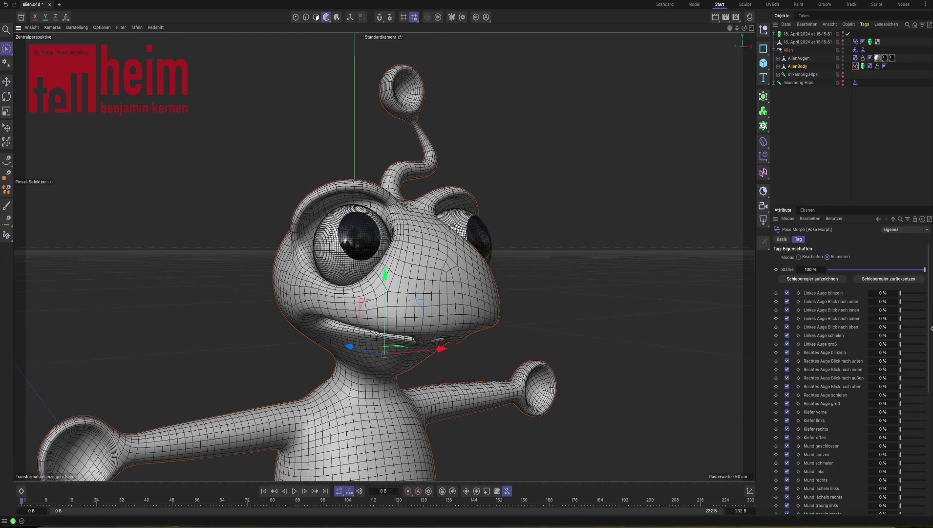
pyautogui.scroll(-1, 930, 337)
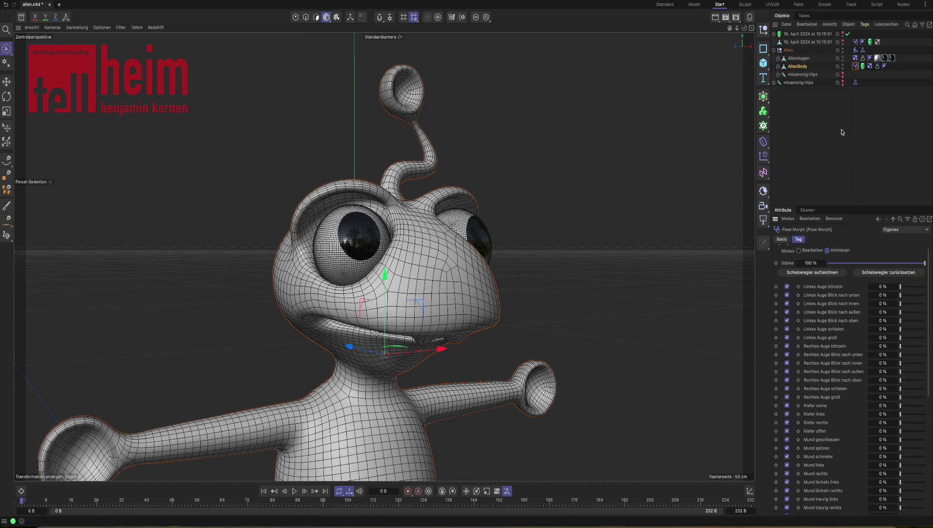
pyautogui.click(855, 41)
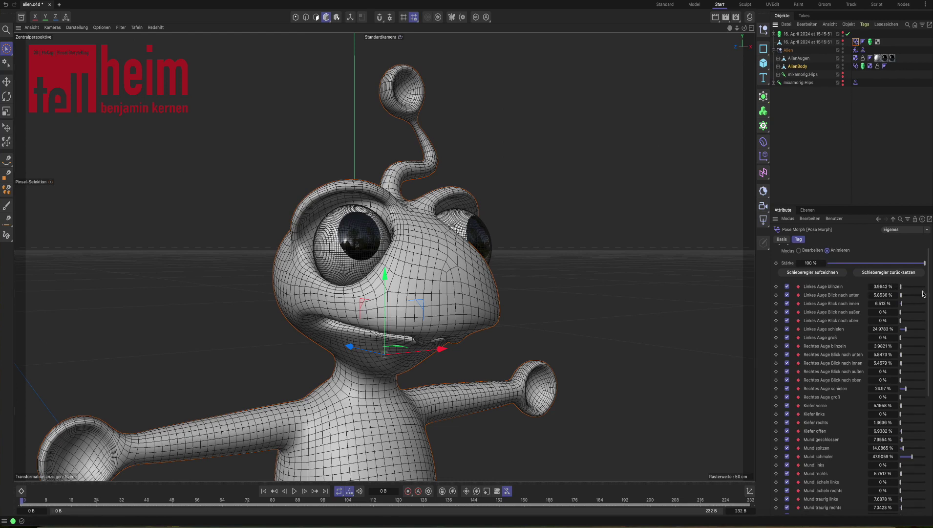
pyautogui.click(856, 66)
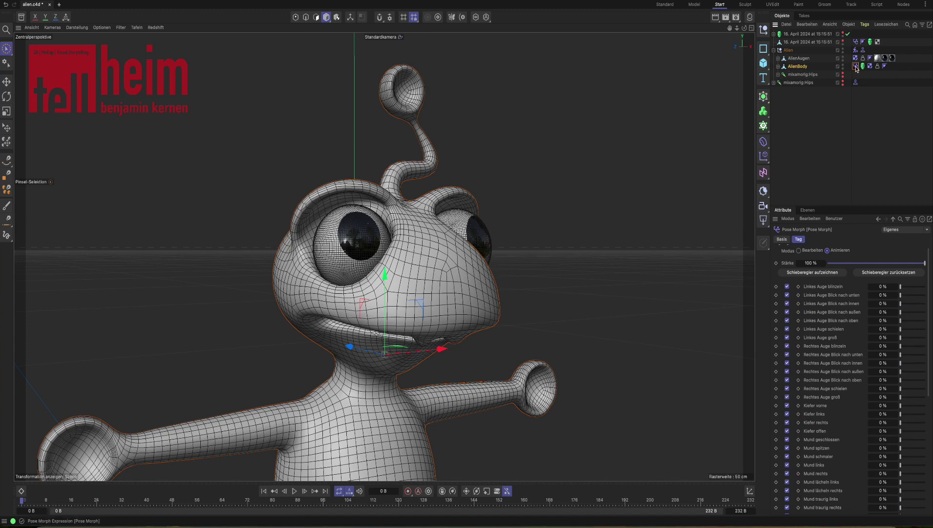
# Step: Switch AlienBody's Pose Morph tag to Bearbeiten mode and select the Kiefer offen pose
pyautogui.click(799, 251)
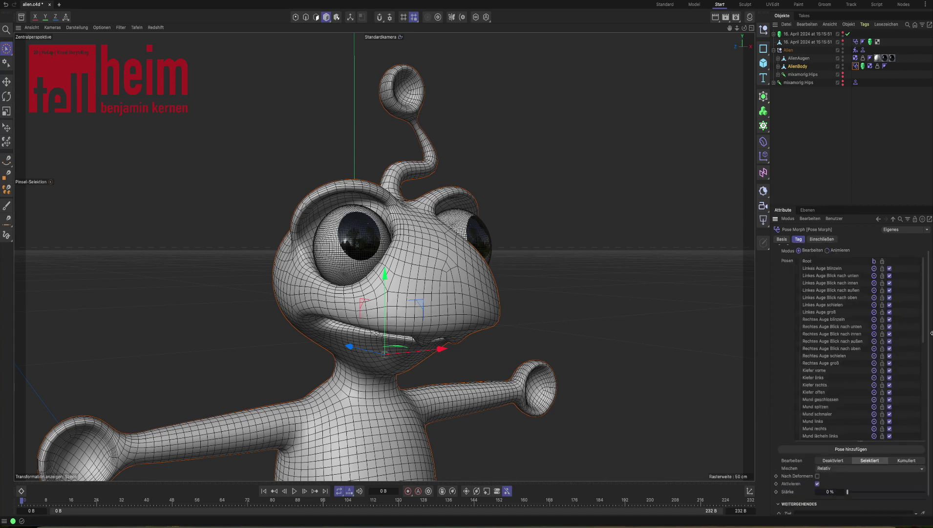
pyautogui.scroll(-2, 921, 333)
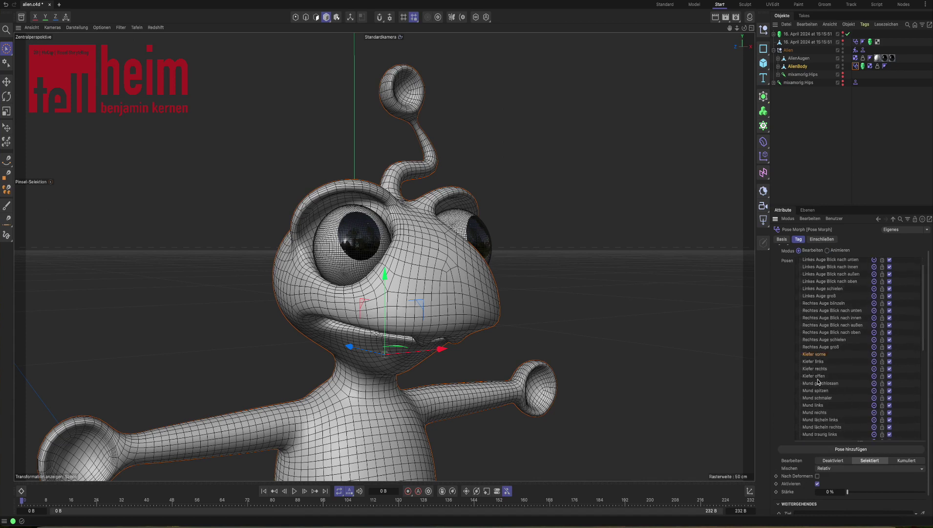
pyautogui.click(818, 378)
pyautogui.moveTo(737, 28); pyautogui.dragTo(740, 31)
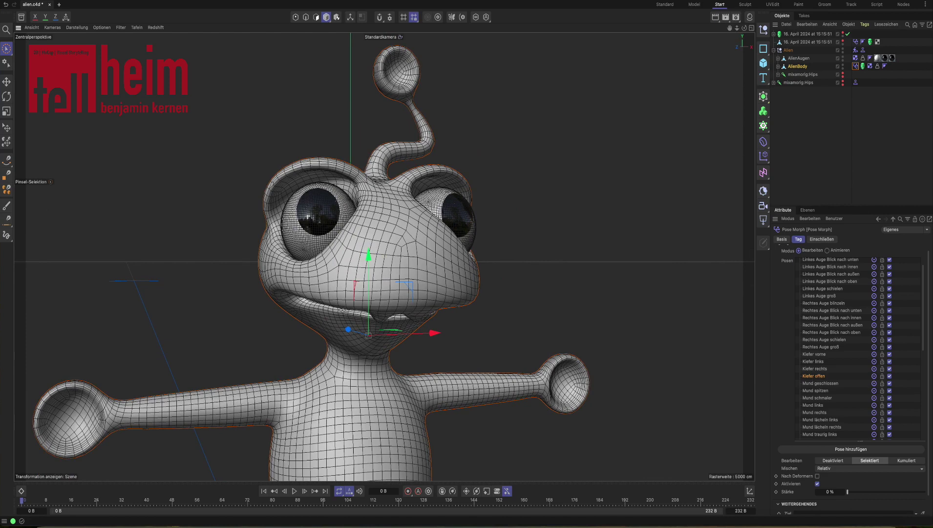
# Step: Tear off the Pinsel brush palette, choose the Fassen brush, and set its size to 20
pyautogui.press('m')
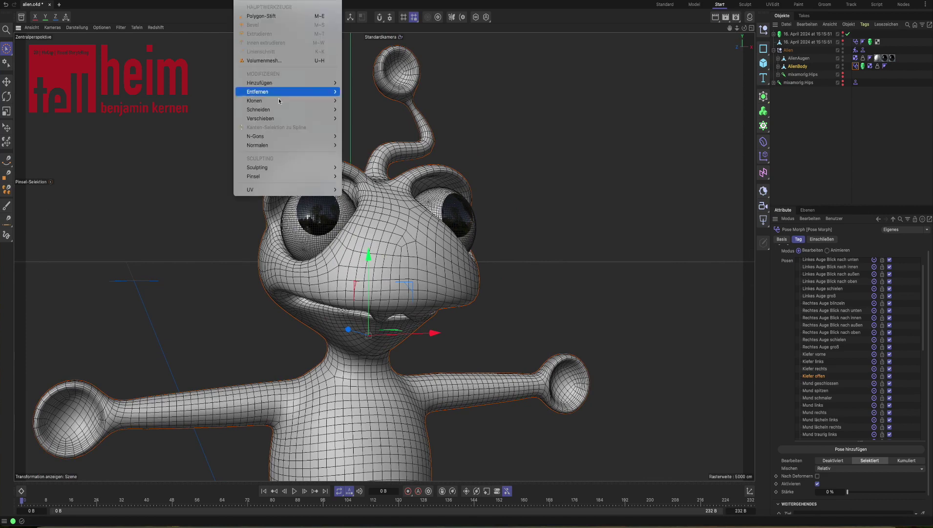
pyautogui.moveTo(280, 179)
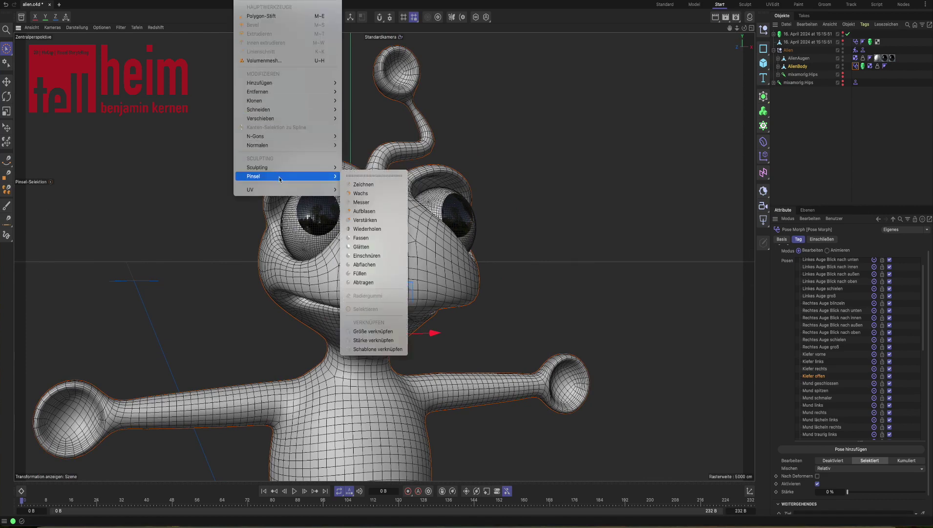
pyautogui.click(388, 175)
pyautogui.moveTo(392, 179); pyautogui.dragTo(663, 65)
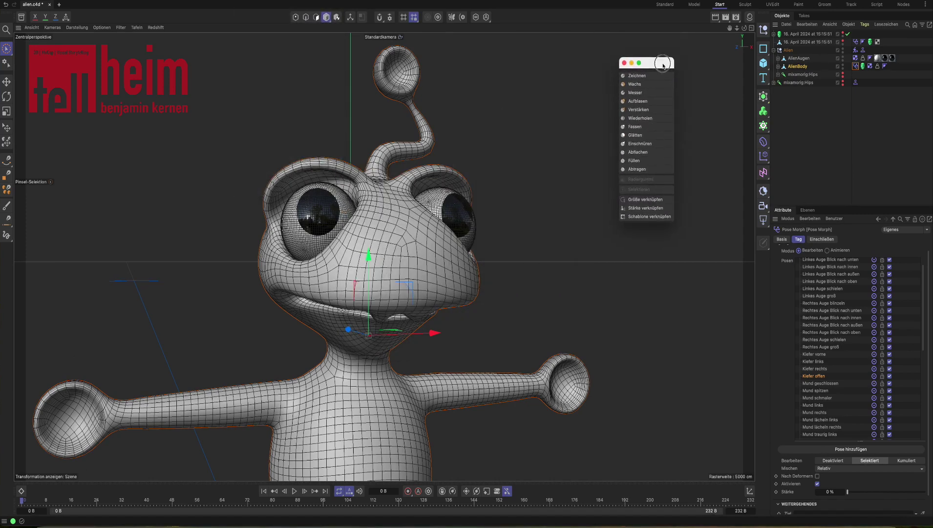
pyautogui.click(634, 127)
pyautogui.moveTo(744, 28)
pyautogui.mouseDown()
pyautogui.moveTo(746, 14)
pyautogui.moveTo(739, 33)
pyautogui.mouseUp()
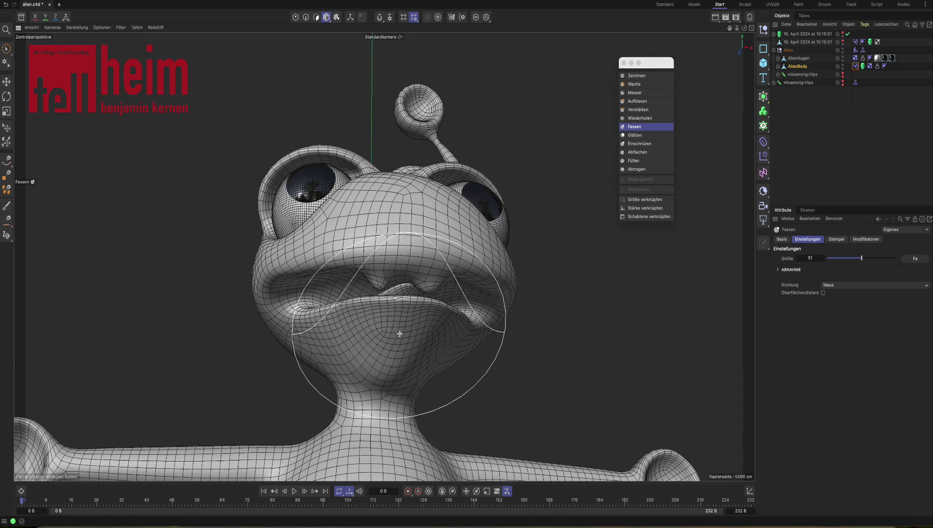
pyautogui.moveTo(862, 258); pyautogui.dragTo(840, 259)
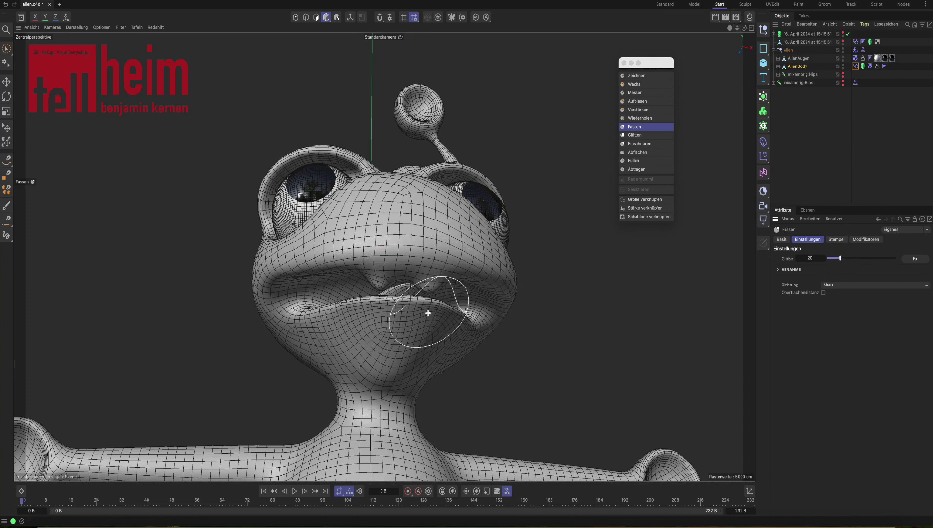
pyautogui.moveTo(436, 323)
pyautogui.mouseDown()
pyautogui.moveTo(434, 334)
pyautogui.moveTo(403, 317)
pyautogui.moveTo(404, 326)
pyautogui.mouseUp()
# Step: Raise Kiefer offen strength to 100 % and pull the lower lip down with the Fassen brush
pyautogui.click(855, 67)
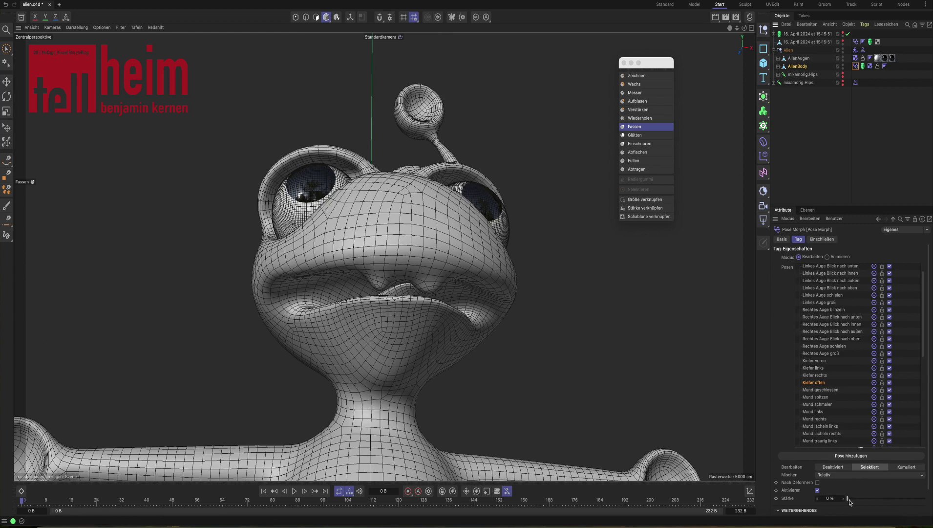
pyautogui.moveTo(848, 499); pyautogui.dragTo(931, 495)
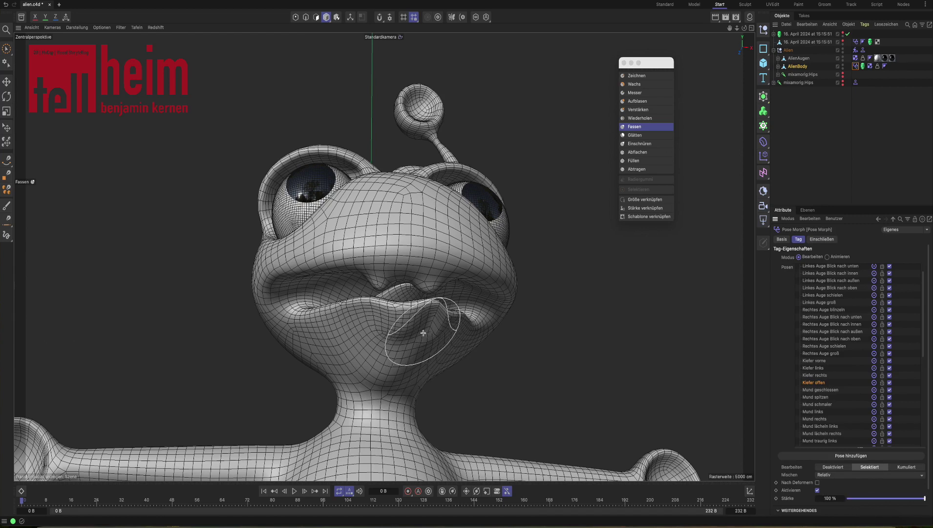
pyautogui.moveTo(424, 330); pyautogui.dragTo(426, 340)
pyautogui.moveTo(376, 321); pyautogui.dragTo(377, 328)
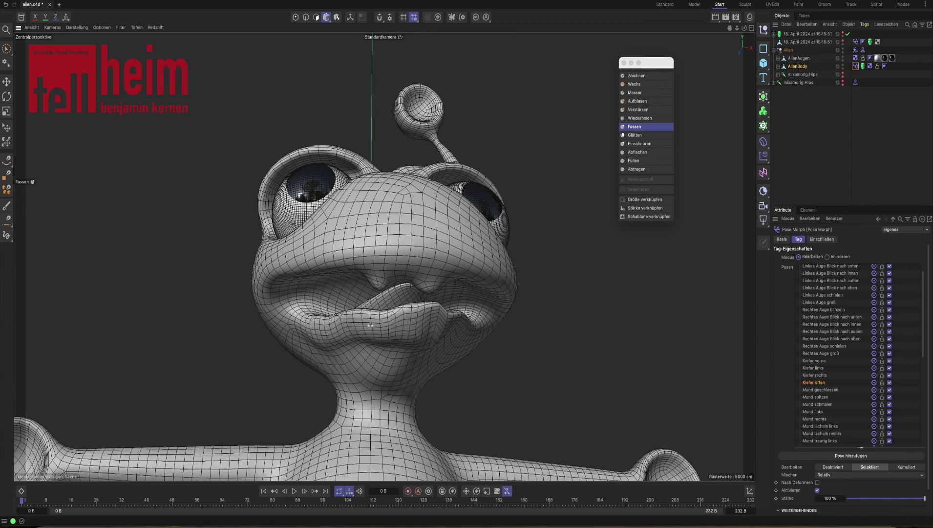
pyautogui.moveTo(437, 328); pyautogui.dragTo(450, 333)
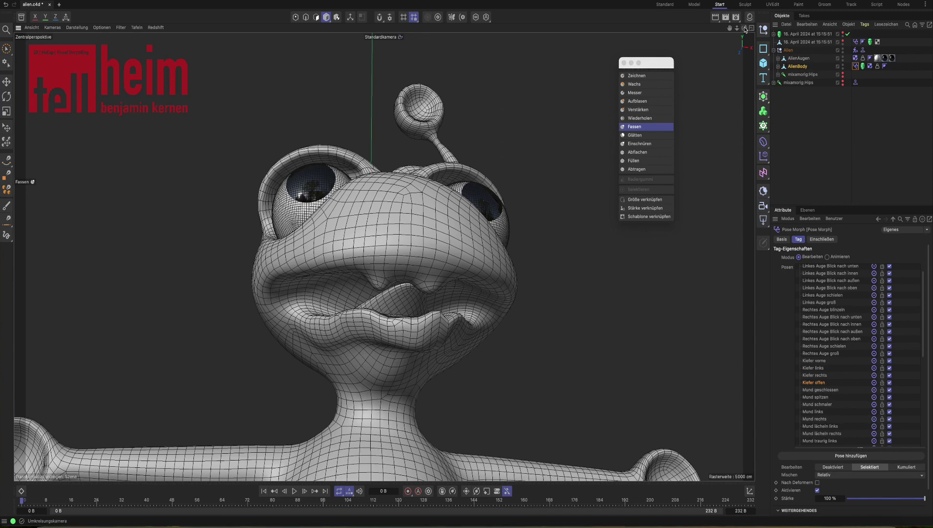
pyautogui.moveTo(745, 29); pyautogui.dragTo(729, 59)
pyautogui.moveTo(447, 302); pyautogui.dragTo(445, 313)
pyautogui.moveTo(378, 304)
pyautogui.mouseDown()
pyautogui.moveTo(335, 312)
pyautogui.moveTo(412, 317)
pyautogui.moveTo(449, 310)
pyautogui.moveTo(479, 290)
pyautogui.moveTo(480, 298)
pyautogui.mouseUp()
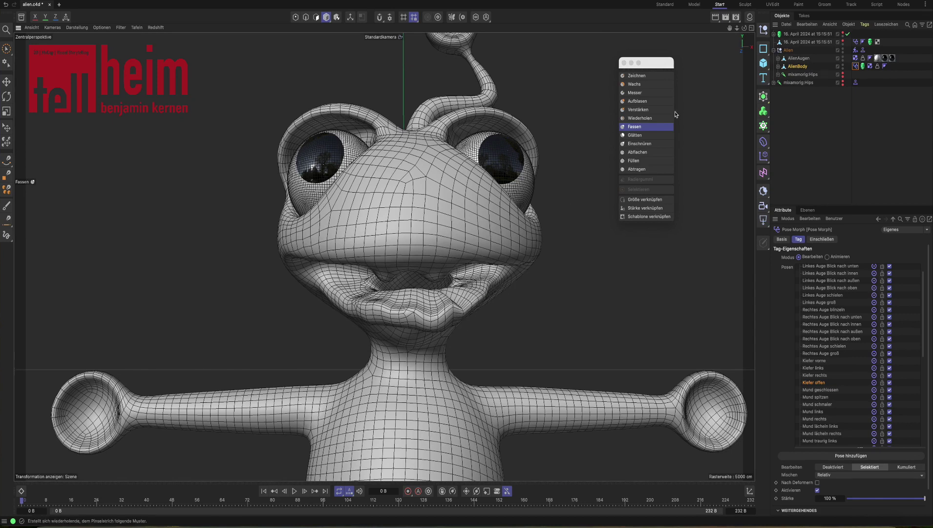
pyautogui.click(635, 135)
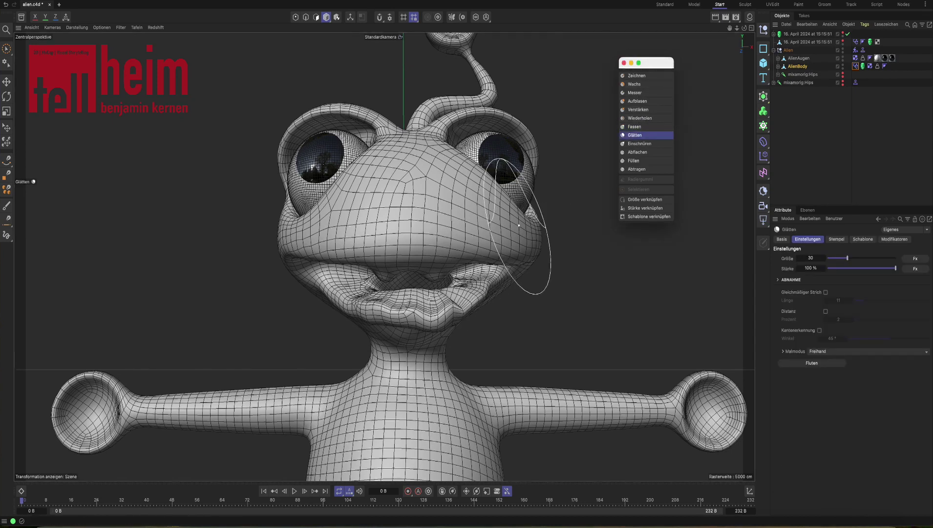
pyautogui.moveTo(531, 292)
pyautogui.mouseDown()
pyautogui.moveTo(427, 340)
pyautogui.moveTo(452, 304)
pyautogui.moveTo(347, 302)
pyautogui.moveTo(449, 313)
pyautogui.mouseUp()
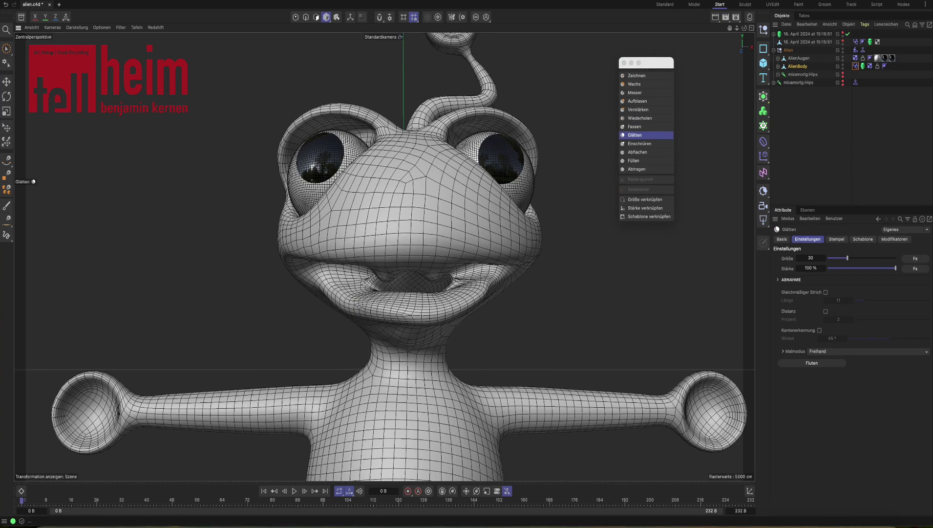
pyautogui.moveTo(744, 28); pyautogui.dragTo(743, 5)
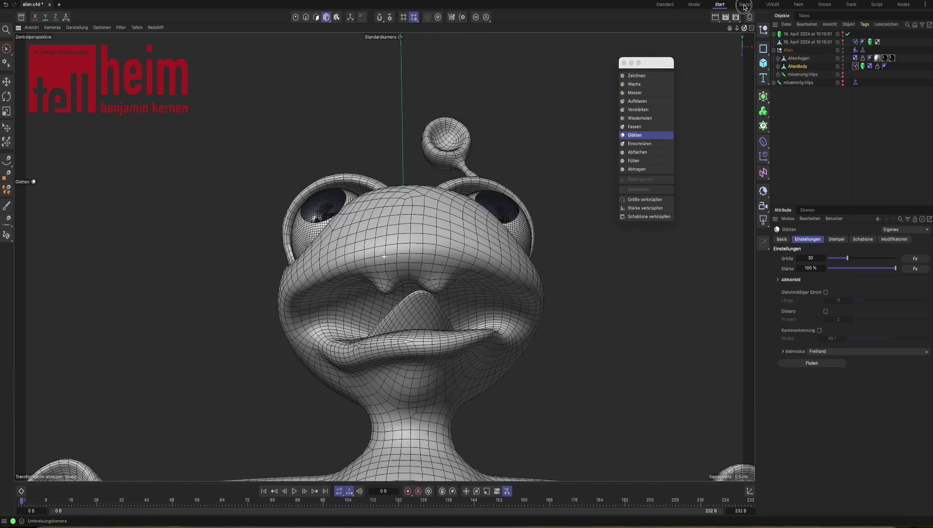
pyautogui.click(639, 128)
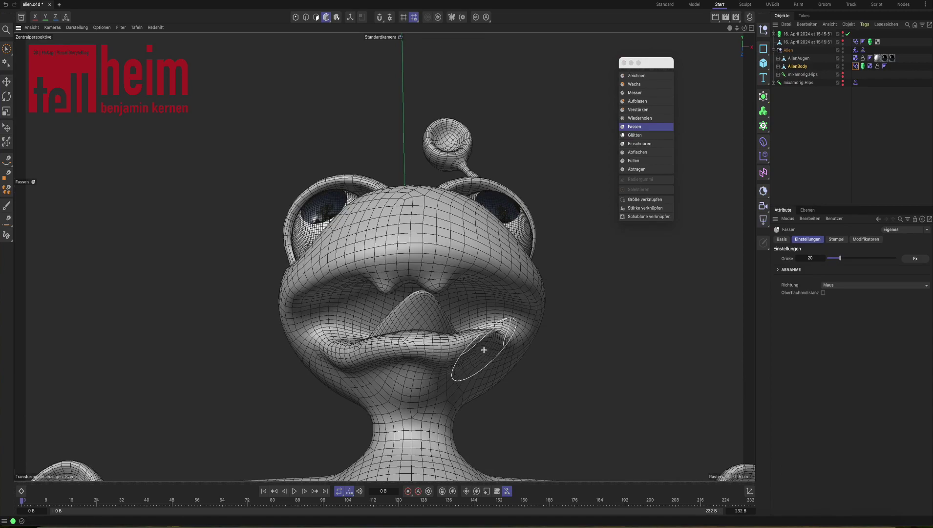
pyautogui.moveTo(428, 364)
pyautogui.mouseDown()
pyautogui.moveTo(429, 375)
pyautogui.moveTo(392, 371)
pyautogui.moveTo(403, 380)
pyautogui.mouseUp()
pyautogui.moveTo(744, 29); pyautogui.dragTo(802, 37)
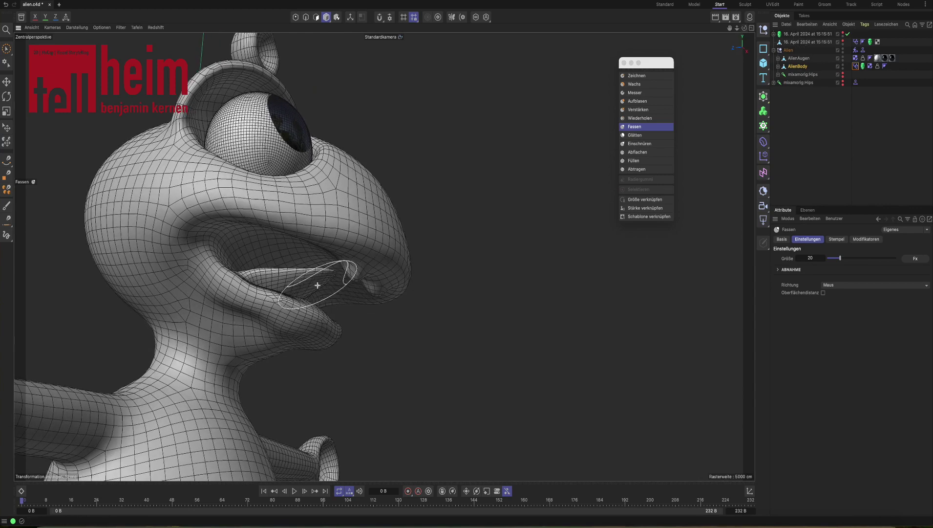
pyautogui.moveTo(316, 282)
pyautogui.mouseDown()
pyautogui.moveTo(325, 293)
pyautogui.moveTo(291, 274)
pyautogui.moveTo(284, 287)
pyautogui.mouseUp()
pyautogui.moveTo(745, 28); pyautogui.dragTo(672, 35)
pyautogui.moveTo(468, 282); pyautogui.dragTo(468, 294)
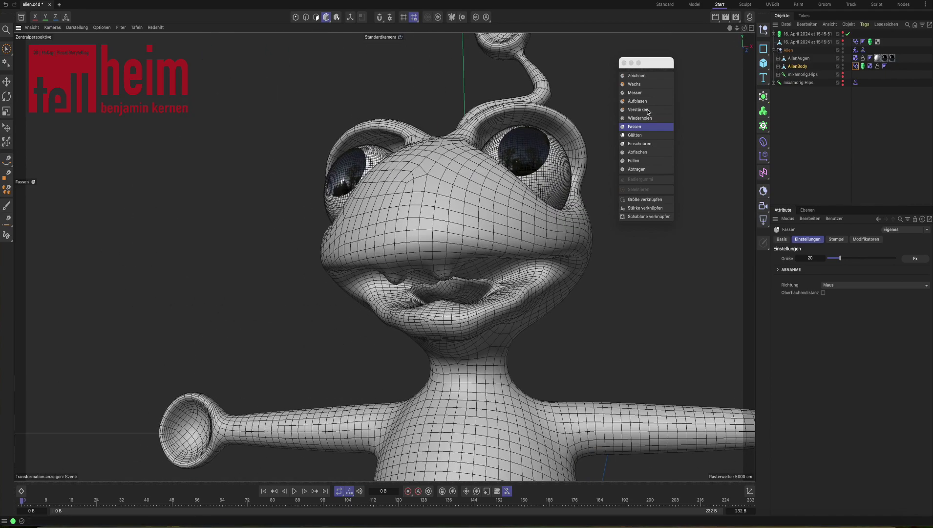
pyautogui.moveTo(744, 28)
pyautogui.mouseDown()
pyautogui.moveTo(760, 25)
pyautogui.moveTo(760, 13)
pyautogui.mouseUp()
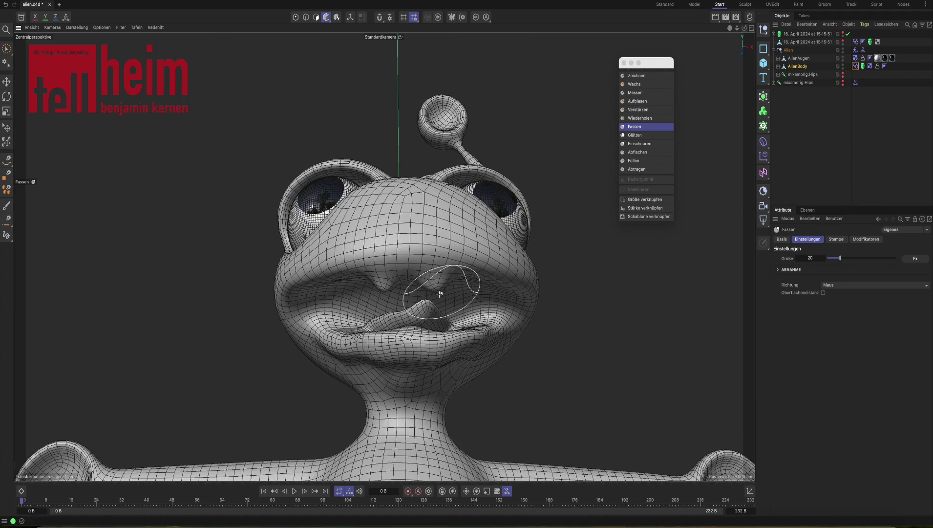
pyautogui.moveTo(425, 310)
pyautogui.mouseDown()
pyautogui.moveTo(422, 320)
pyautogui.moveTo(370, 331)
pyautogui.moveTo(444, 325)
pyautogui.mouseUp()
pyautogui.moveTo(744, 30); pyautogui.dragTo(788, 52)
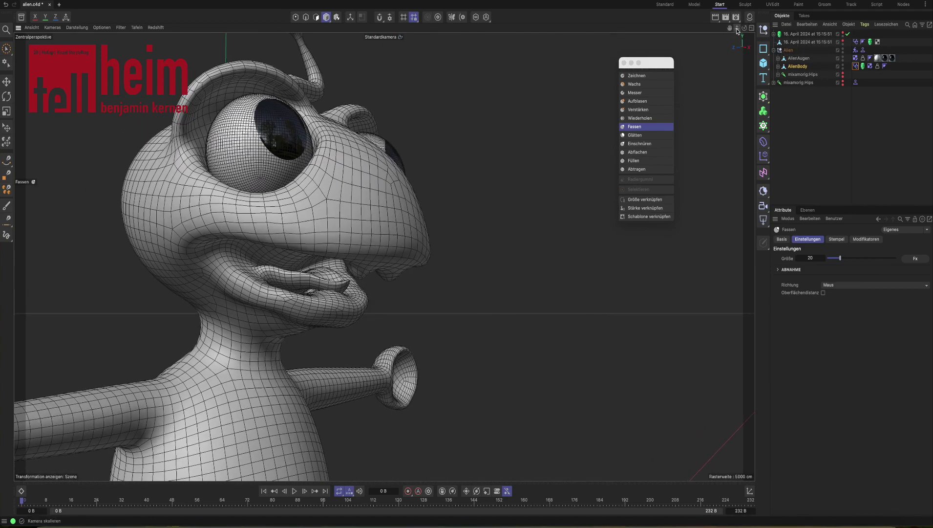
pyautogui.moveTo(737, 29)
pyautogui.mouseDown()
pyautogui.moveTo(753, 28)
pyautogui.moveTo(741, 29)
pyautogui.mouseUp()
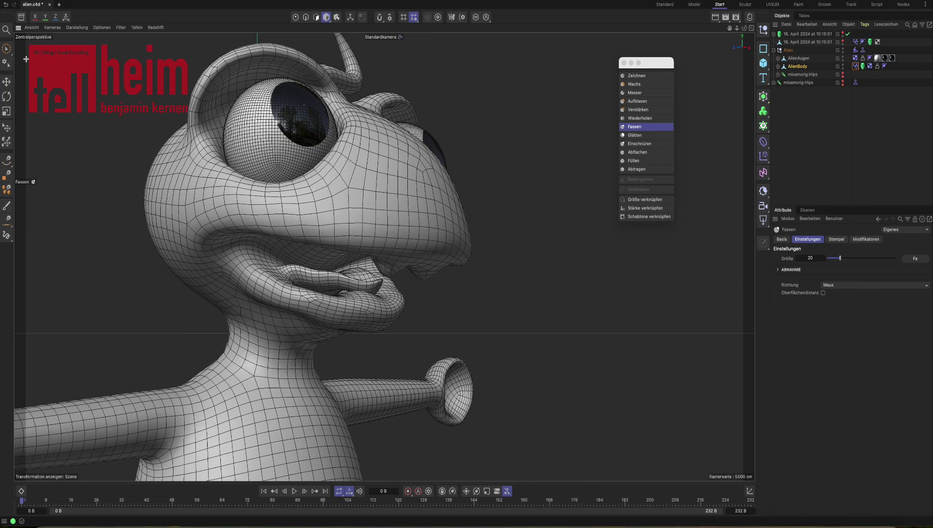
pyautogui.moveTo(738, 30); pyautogui.dragTo(757, 36)
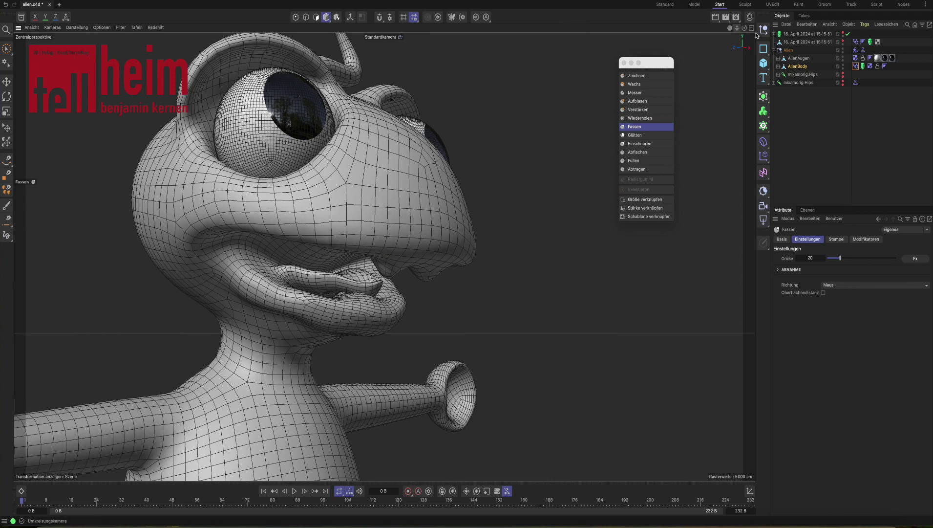
pyautogui.click(855, 66)
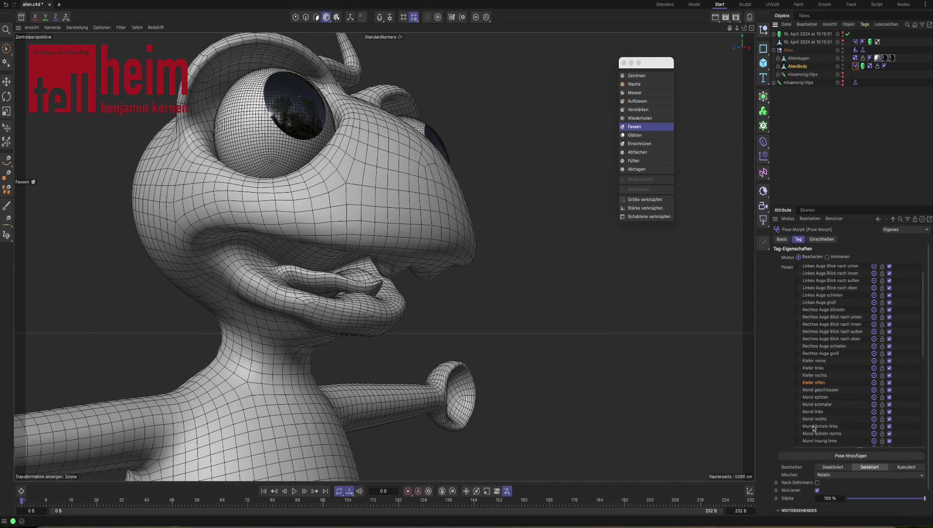
# Step: Scroll through AlienBody's pose list and zoom in on the alien's face
pyautogui.scroll(-3, 924, 353)
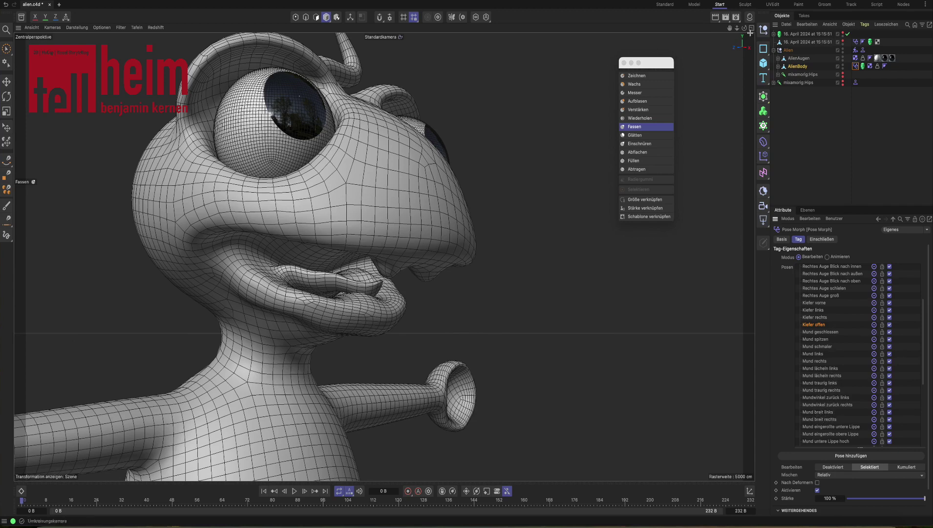
pyautogui.moveTo(745, 30); pyautogui.dragTo(765, 30)
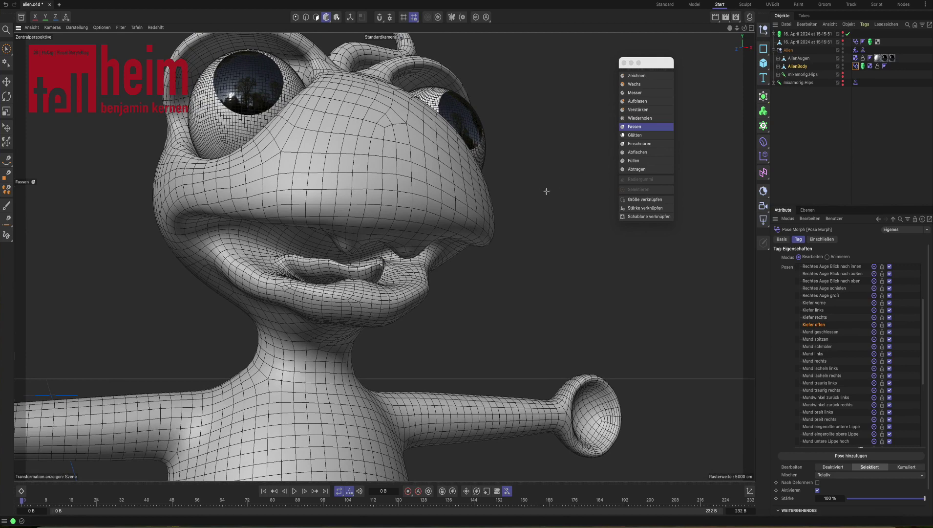
# Step: Smooth the alien's lips with the Glätten brush for the Kiefer offen pose
pyautogui.click(636, 135)
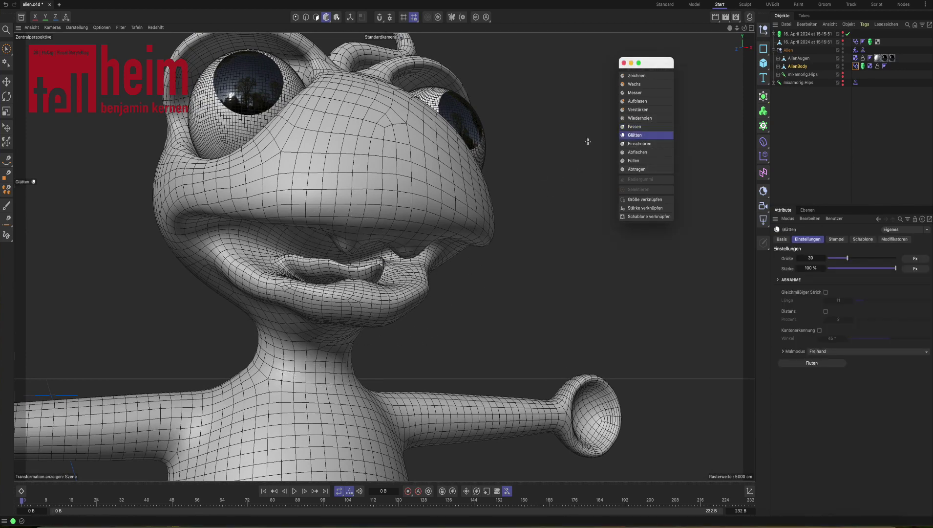
pyautogui.moveTo(737, 29); pyautogui.dragTo(772, 42)
pyautogui.moveTo(358, 302)
pyautogui.mouseDown()
pyautogui.moveTo(337, 274)
pyautogui.moveTo(411, 304)
pyautogui.moveTo(438, 289)
pyautogui.mouseUp()
pyautogui.moveTo(745, 29); pyautogui.dragTo(671, 27)
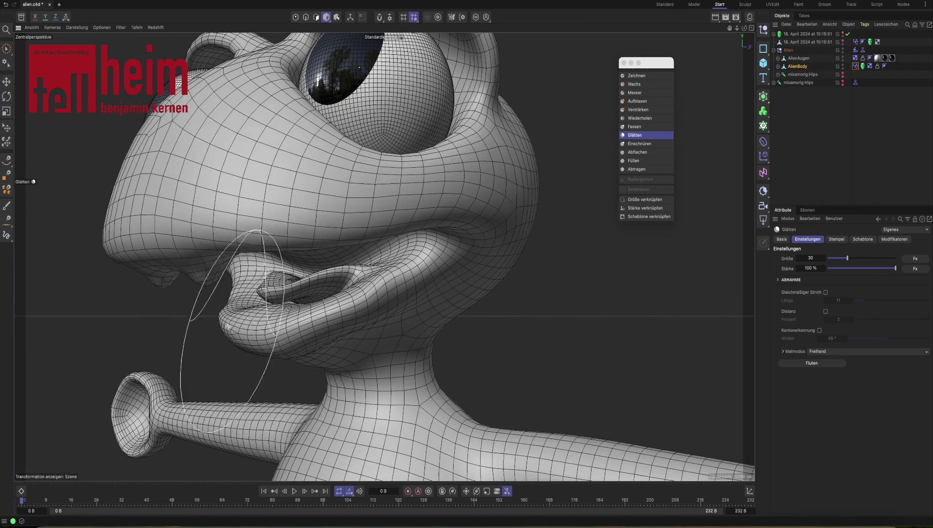
pyautogui.moveTo(745, 28)
pyautogui.mouseDown()
pyautogui.moveTo(758, 29)
pyautogui.moveTo(702, 59)
pyautogui.moveTo(745, 6)
pyautogui.moveTo(744, 30)
pyautogui.mouseUp()
# Step: Refine the lips with the Fassen brush, checking them from below, side-on and frontal views
pyautogui.click(634, 127)
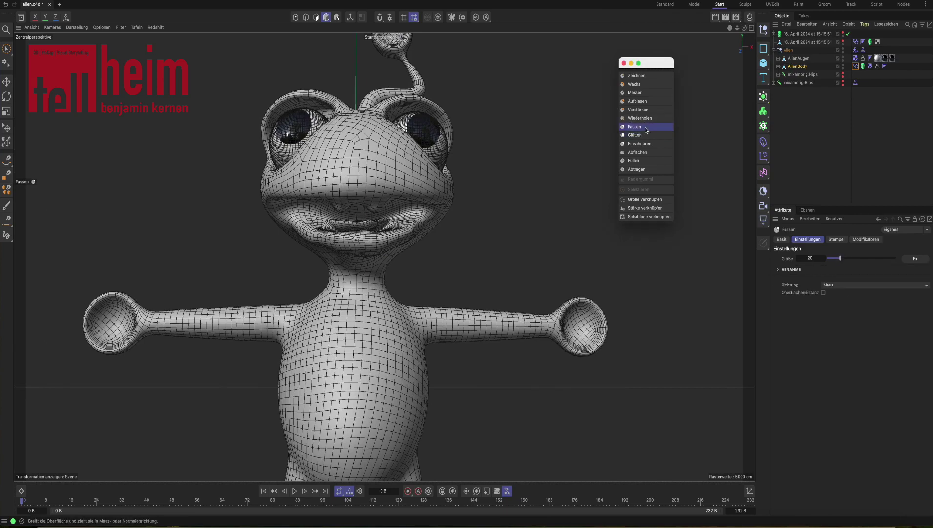
pyautogui.moveTo(738, 29); pyautogui.dragTo(755, 9)
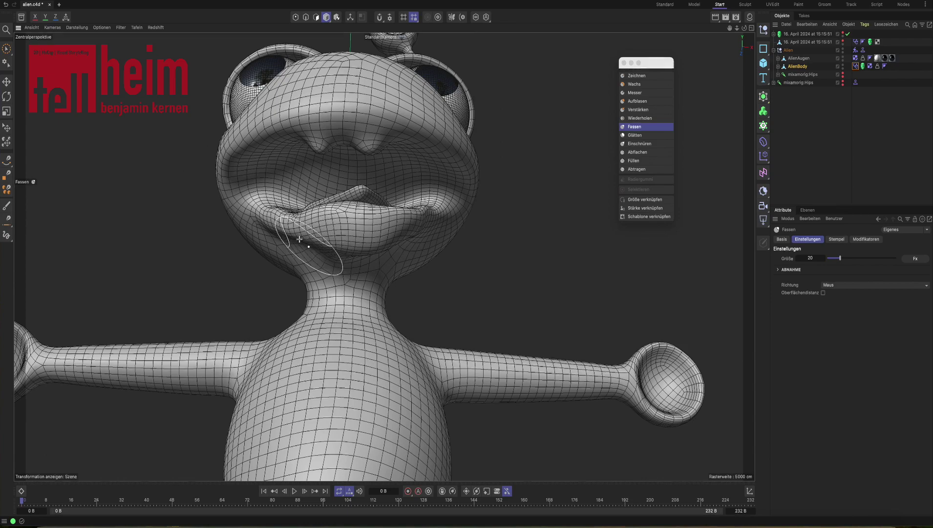
pyautogui.moveTo(745, 28); pyautogui.dragTo(775, 53)
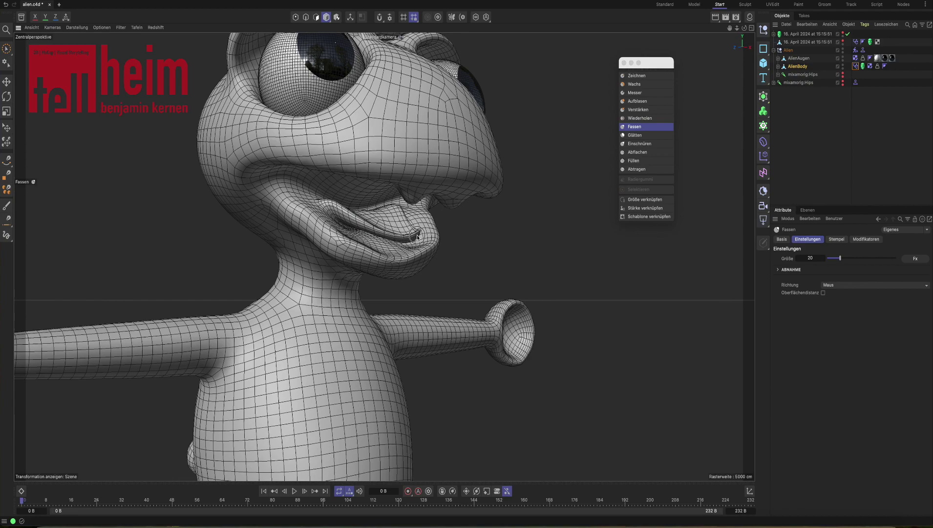
pyautogui.moveTo(744, 28)
pyautogui.mouseDown()
pyautogui.moveTo(727, 31)
pyautogui.moveTo(736, 30)
pyautogui.mouseUp()
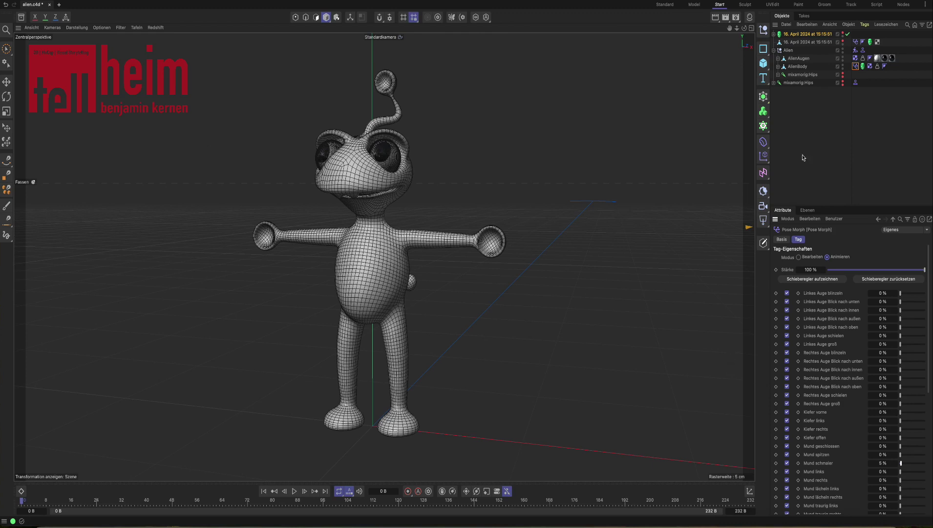
pyautogui.moveTo(745, 31)
pyautogui.mouseDown()
pyautogui.moveTo(722, 35)
pyautogui.moveTo(744, 28)
pyautogui.moveTo(736, 30)
pyautogui.mouseUp()
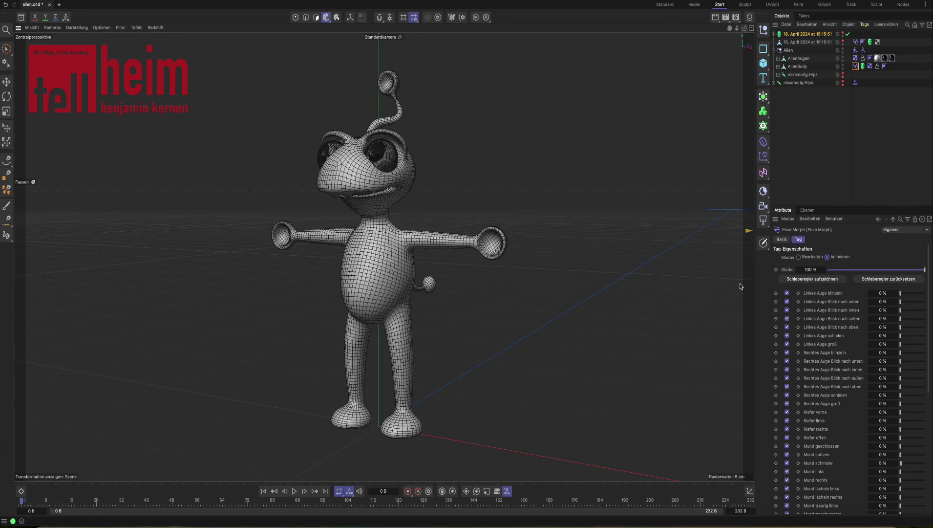
pyautogui.moveTo(928, 370); pyautogui.dragTo(927, 398)
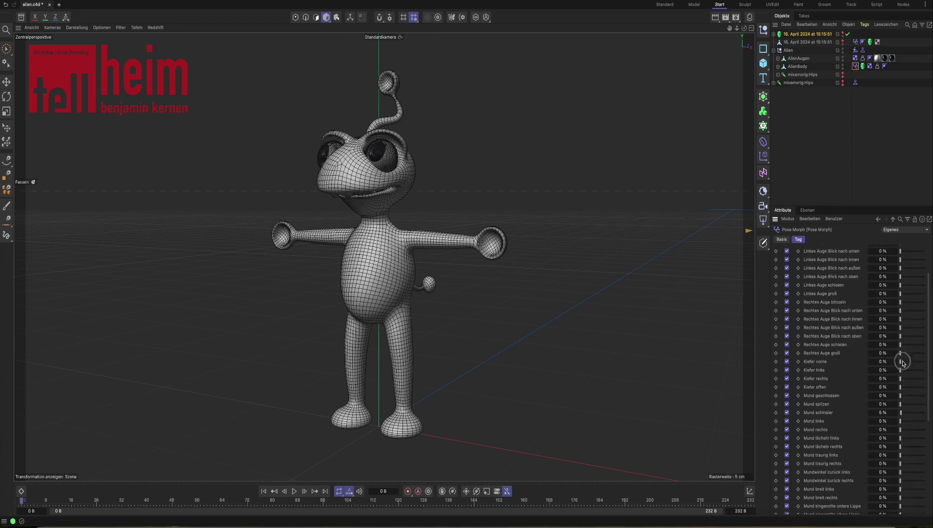
pyautogui.moveTo(903, 362); pyautogui.dragTo(929, 363)
pyautogui.moveTo(907, 361)
pyautogui.mouseDown()
pyautogui.moveTo(922, 362)
pyautogui.moveTo(893, 360)
pyautogui.mouseUp()
pyautogui.moveTo(909, 406)
pyautogui.mouseDown()
pyautogui.moveTo(917, 404)
pyautogui.moveTo(890, 402)
pyautogui.moveTo(927, 403)
pyautogui.moveTo(898, 404)
pyautogui.mouseUp()
# Step: Open the Dope Sheet from Fenster > Zeitleiste, move it left, and drag a Pose Morph tag in
pyautogui.click(482, 0)
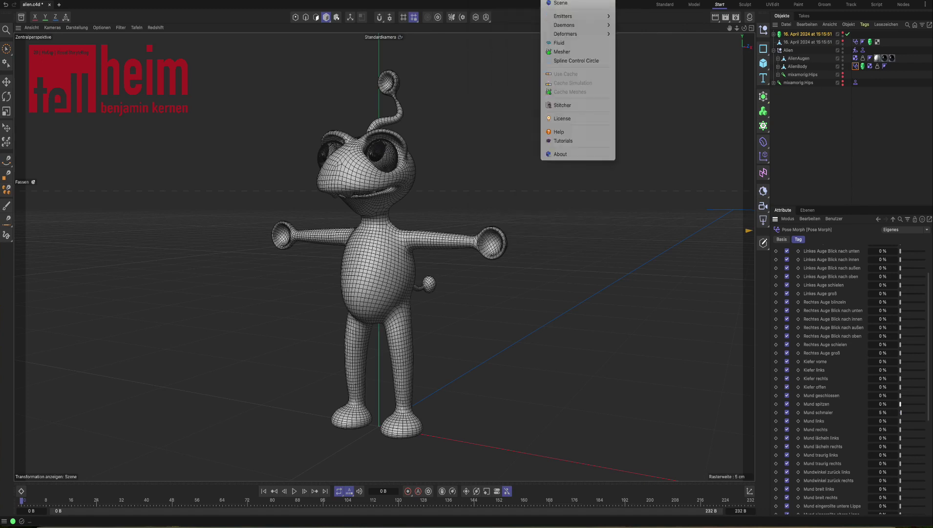
pyautogui.moveTo(578, 0)
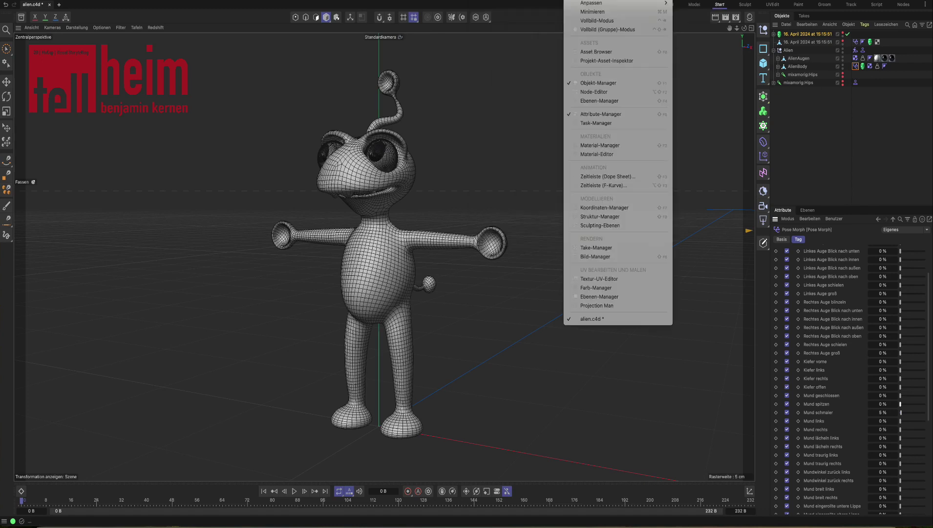
pyautogui.click(595, 178)
pyautogui.moveTo(612, 0); pyautogui.dragTo(414, 0)
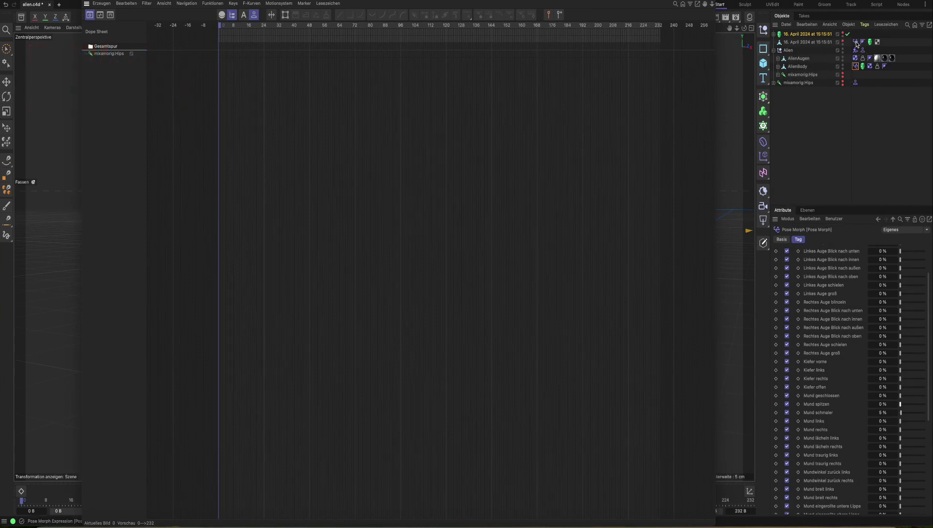
pyautogui.moveTo(857, 44); pyautogui.dragTo(117, 75)
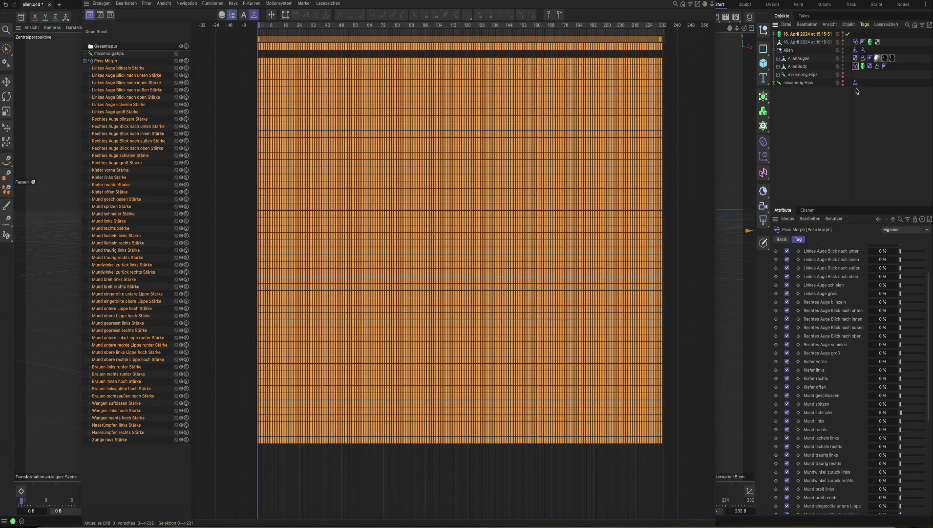
# Step: Add AlienBody's own Pose Morph tag to the Dope Sheet and select it
pyautogui.click(872, 78)
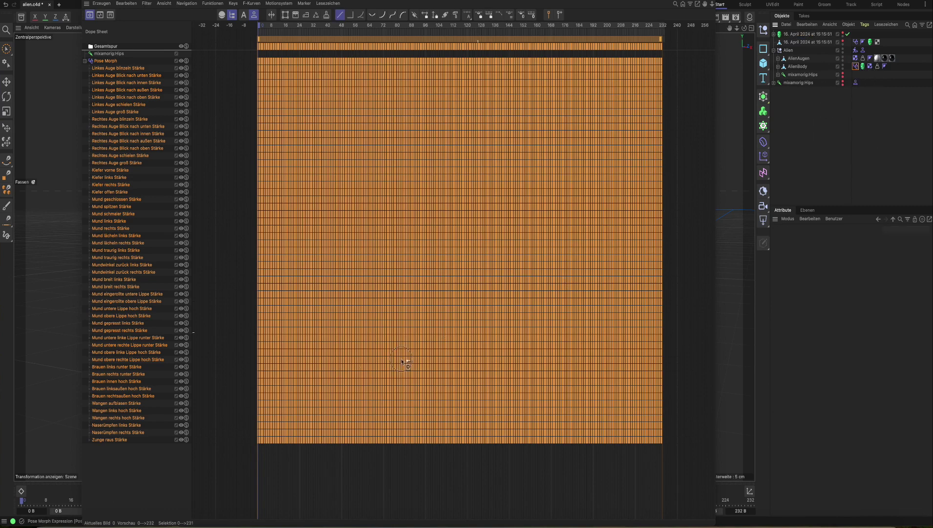
pyautogui.moveTo(120, 476); pyautogui.dragTo(122, 477)
pyautogui.click(855, 66)
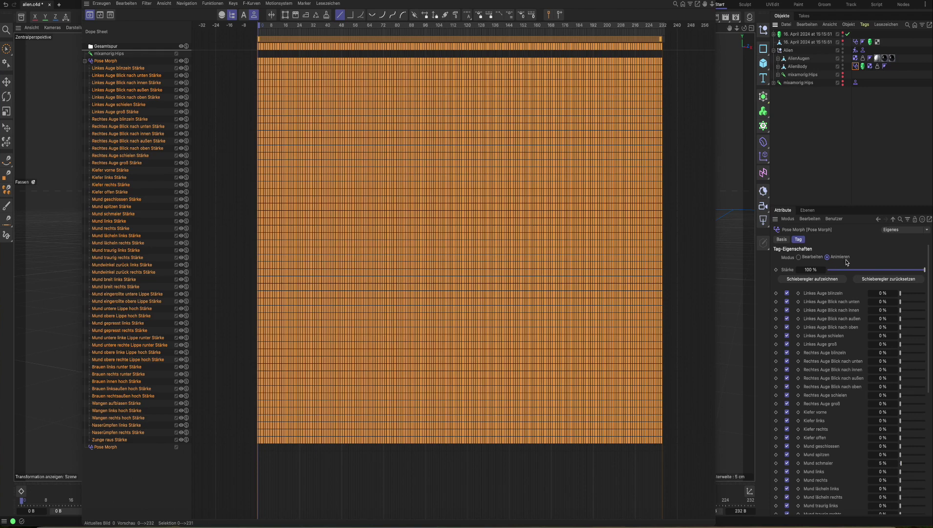
# Step: Reset all pose sliders to 0 %, including Mund schmaler from 5 %, key them, and expand the tracks
pyautogui.click(821, 284)
pyautogui.click(881, 285)
pyautogui.click(884, 280)
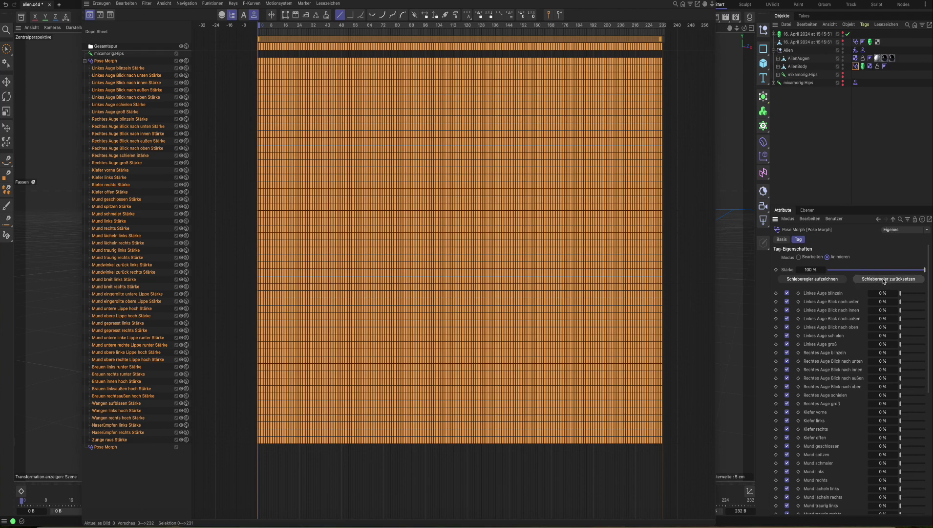
pyautogui.click(813, 279)
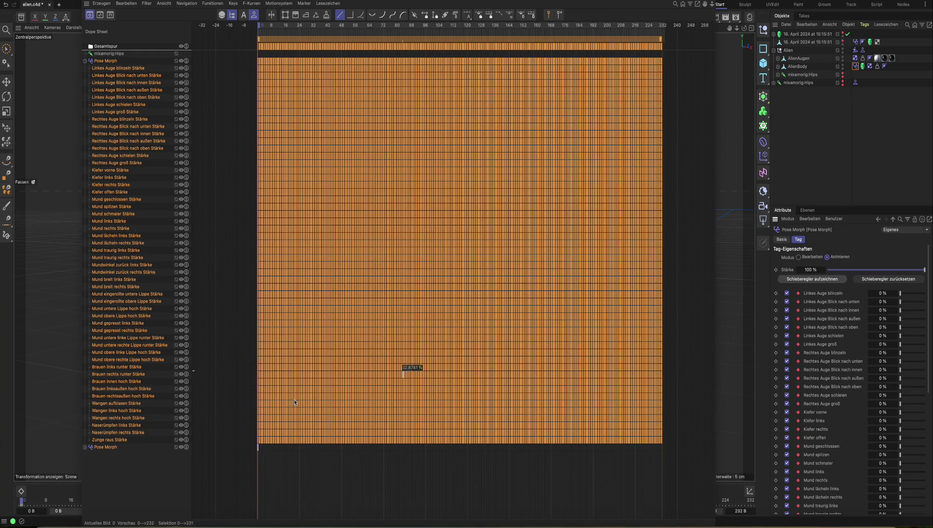
pyautogui.click(85, 447)
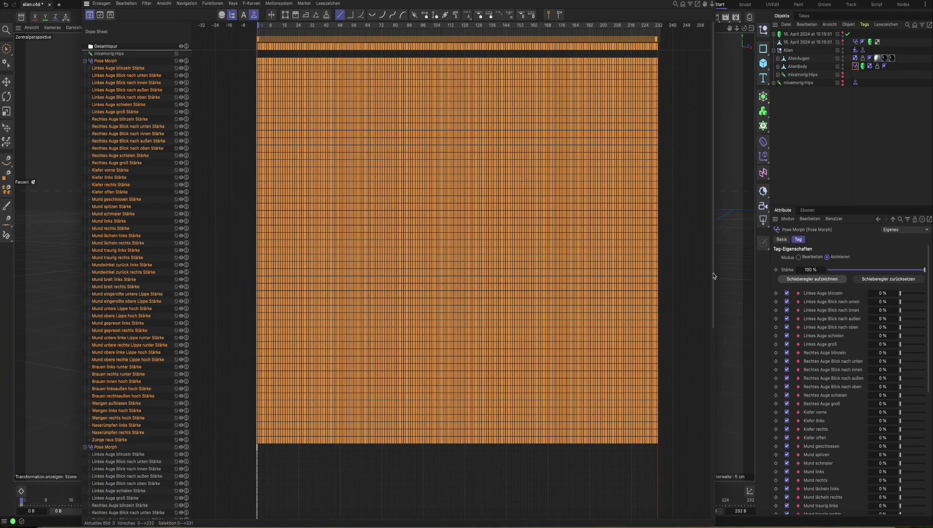
pyautogui.moveTo(714, 276)
pyautogui.mouseDown()
pyautogui.moveTo(714, 492)
pyautogui.moveTo(723, 263)
pyautogui.mouseUp()
# Step: Copy the keys of all 52 capture pose tracks, from Linkes Auge blinzeln Stärke down
pyautogui.moveTo(712, 172); pyautogui.dragTo(702, 150)
pyautogui.click(117, 69)
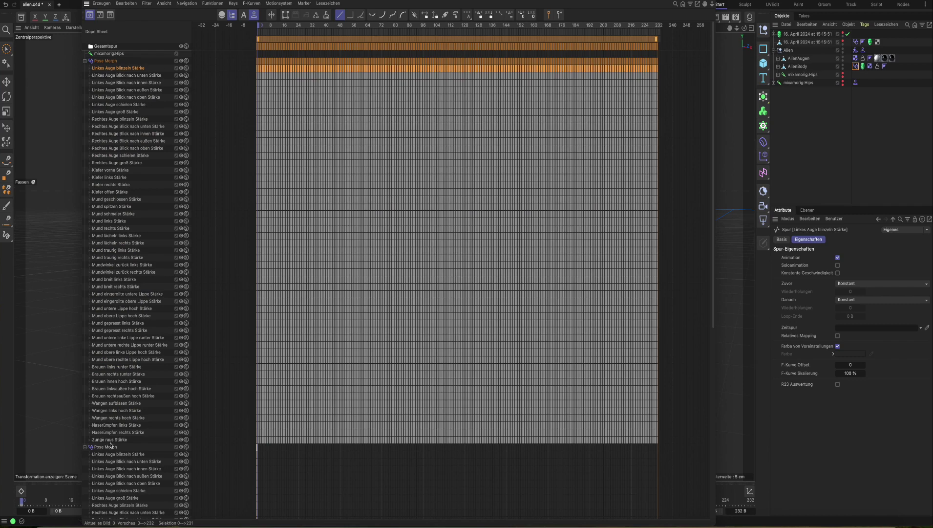
pyautogui.keyDown('shift'); pyautogui.click(112, 440); pyautogui.keyUp('shift')
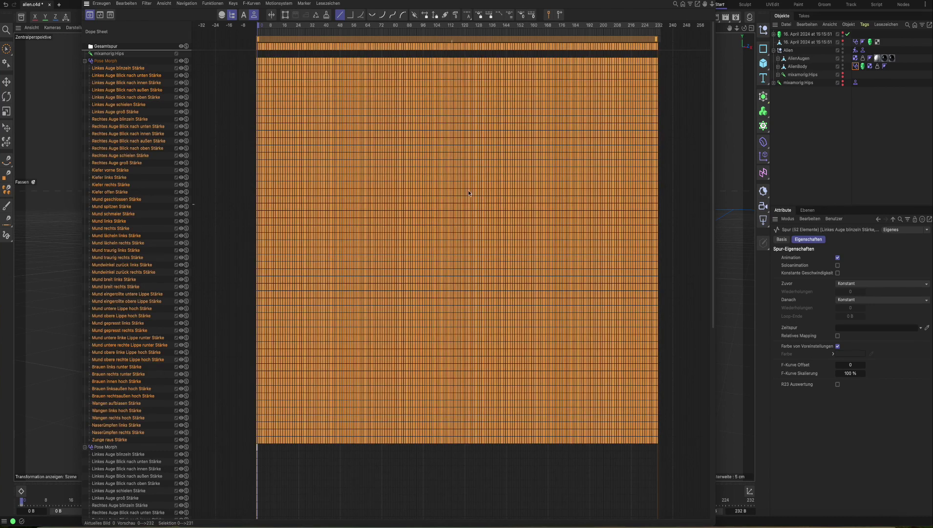
pyautogui.click(127, 4)
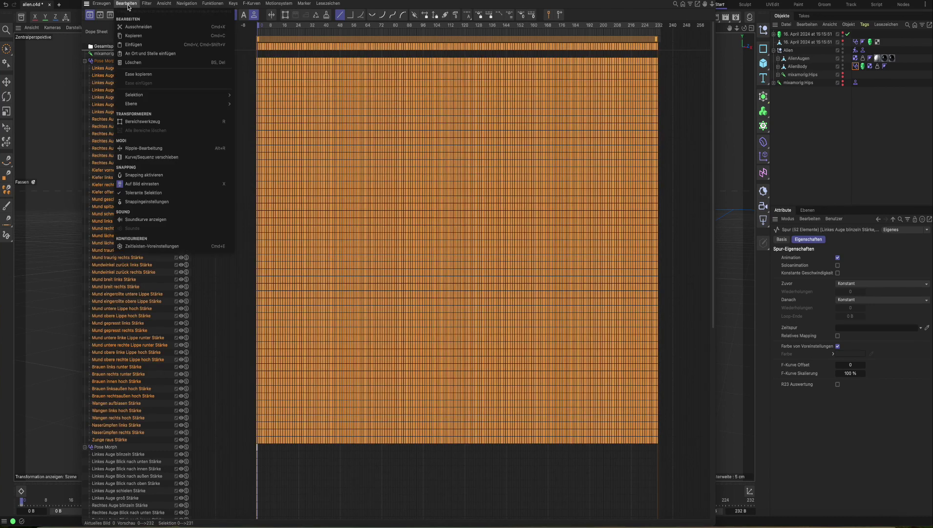
pyautogui.click(147, 37)
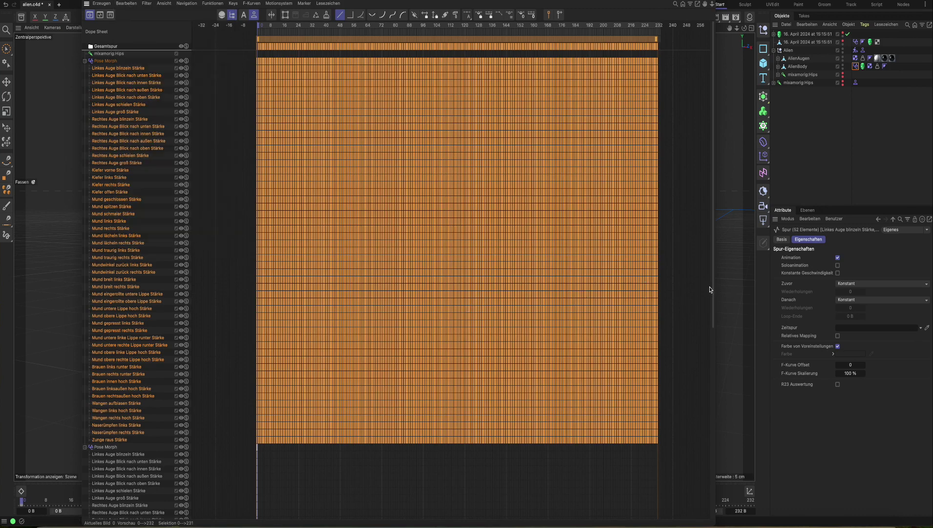
# Step: Paste the capture keys onto the alien's tracks, Linkes Auge blinzeln through Zunge raus, then close the Dope Sheet
pyautogui.moveTo(713, 293); pyautogui.dragTo(695, 503)
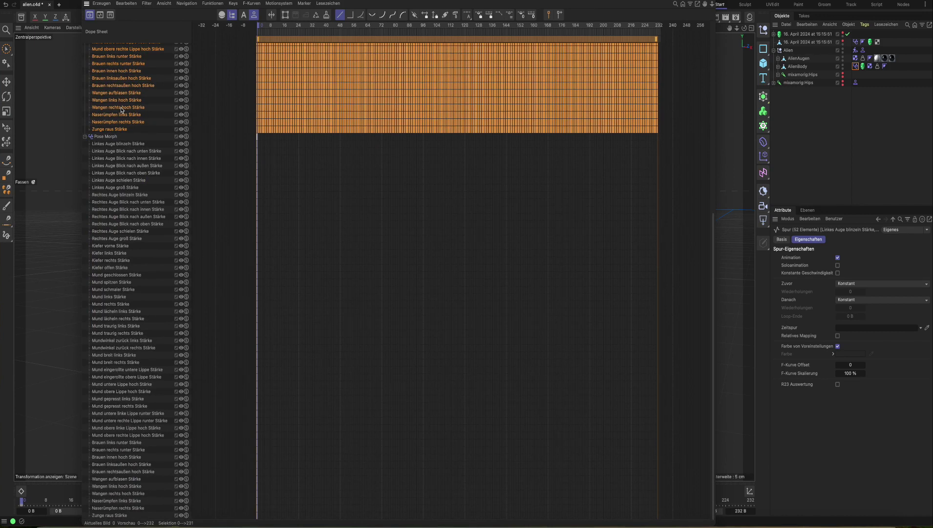
pyautogui.click(128, 144)
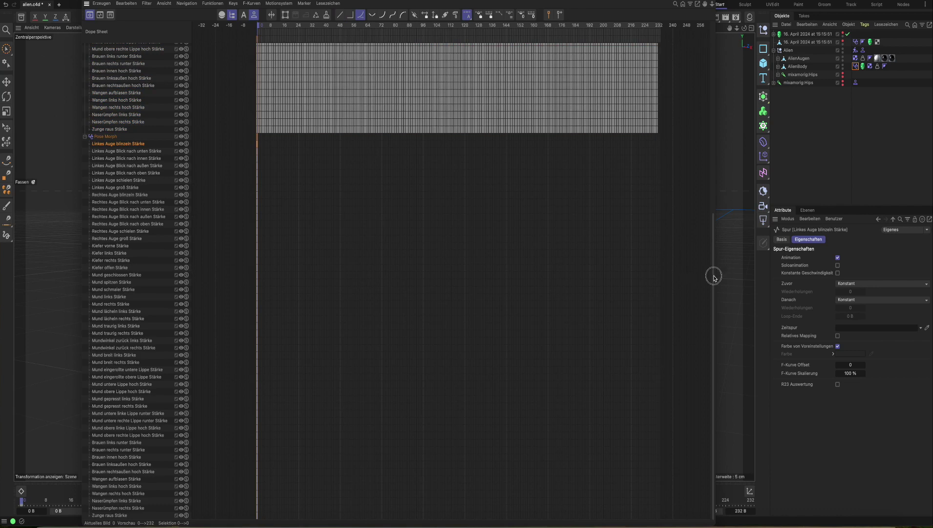
pyautogui.keyDown('shift'); pyautogui.click(121, 515); pyautogui.keyUp('shift')
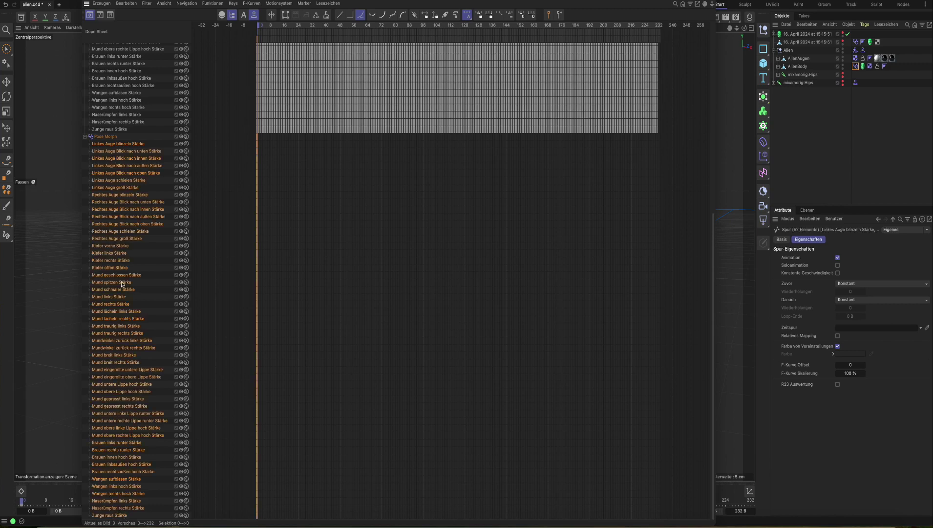
pyautogui.click(127, 4)
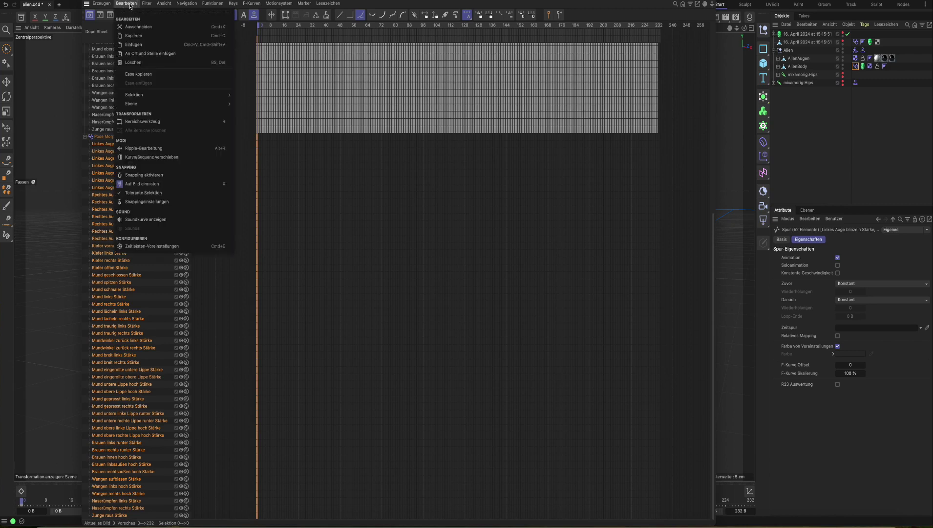
pyautogui.click(154, 46)
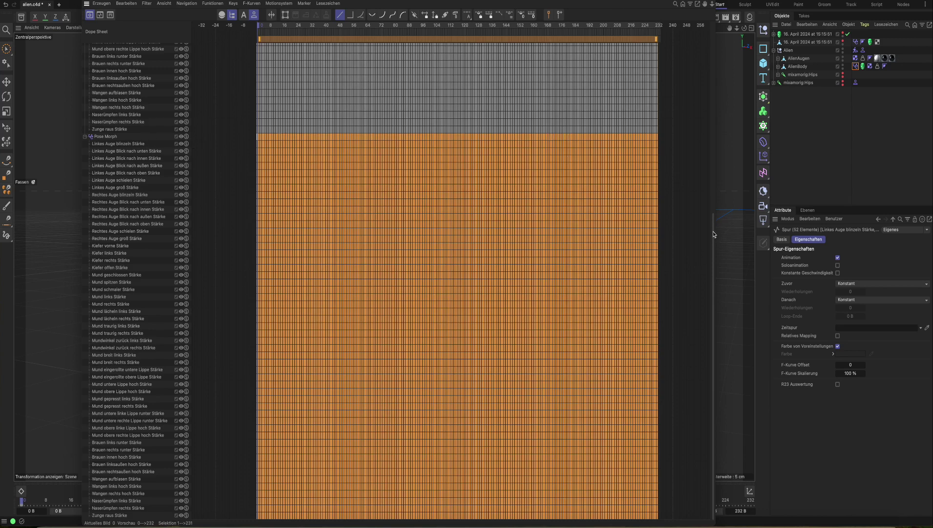
pyautogui.scroll(10, 719, 195)
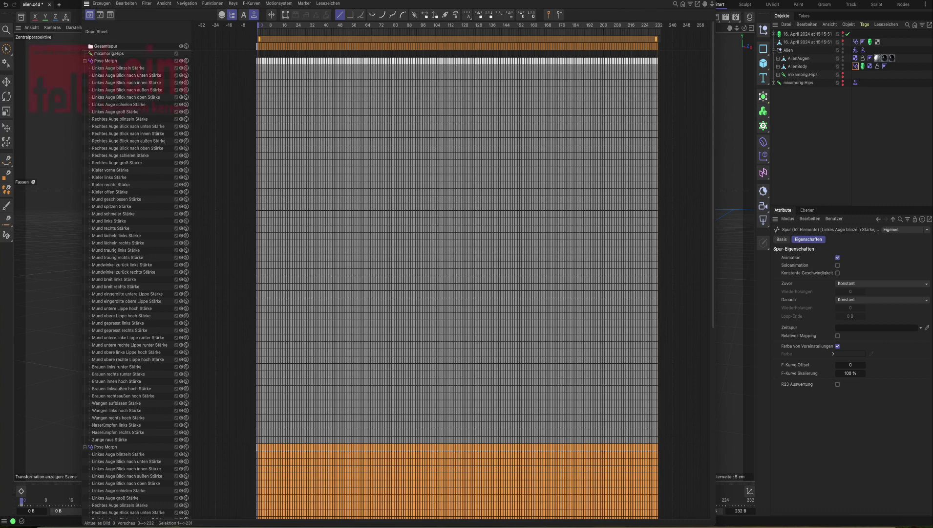
pyautogui.click(87, 1)
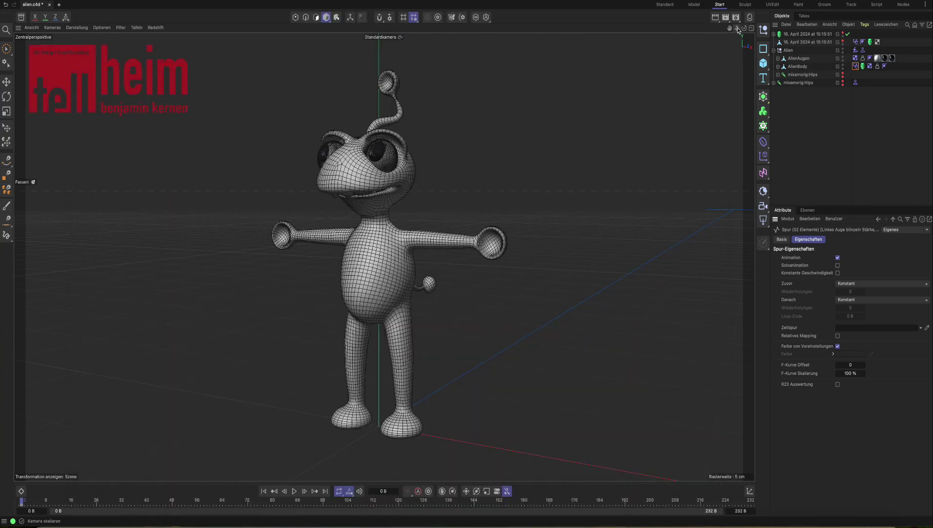
# Step: Play the animation once, scrub back to frame 0, and turn up the volume
pyautogui.moveTo(739, 29); pyautogui.dragTo(747, 29)
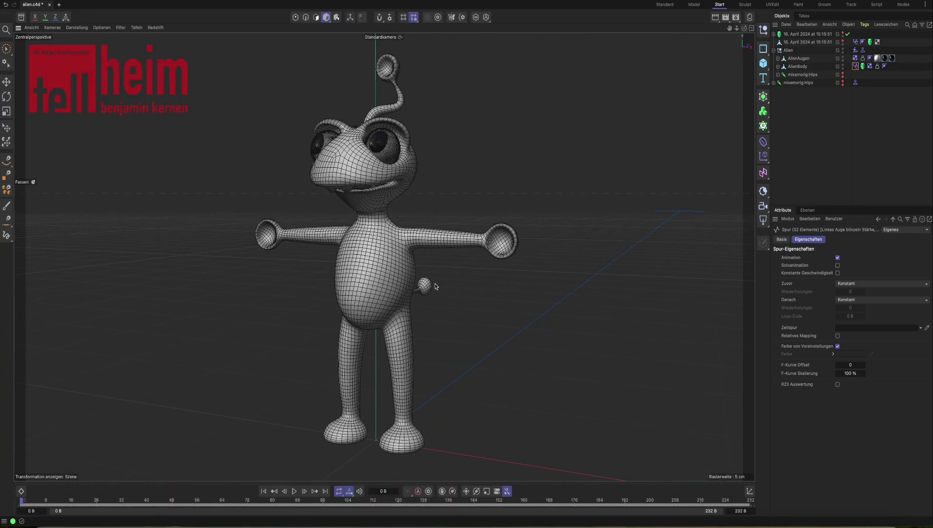
pyautogui.click(294, 491)
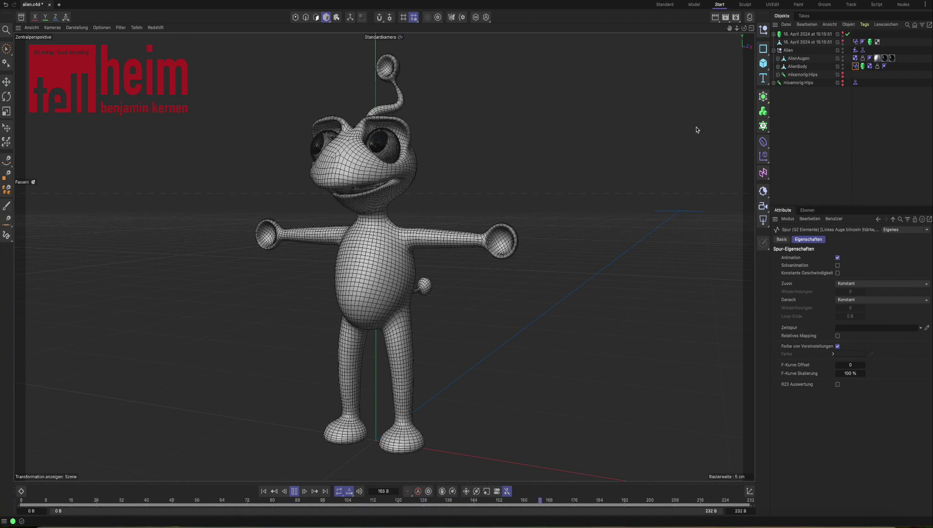
pyautogui.click(294, 491)
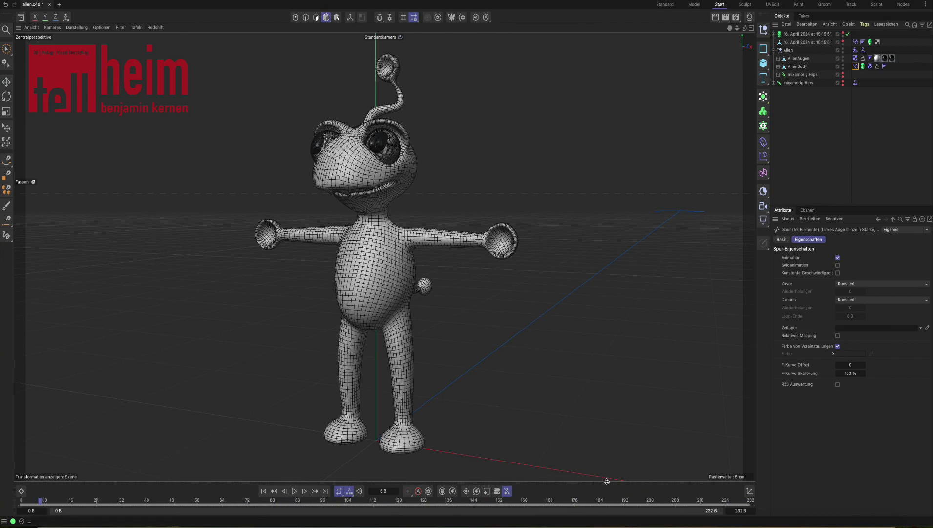
pyautogui.moveTo(44, 499); pyautogui.dragTo(23, 497)
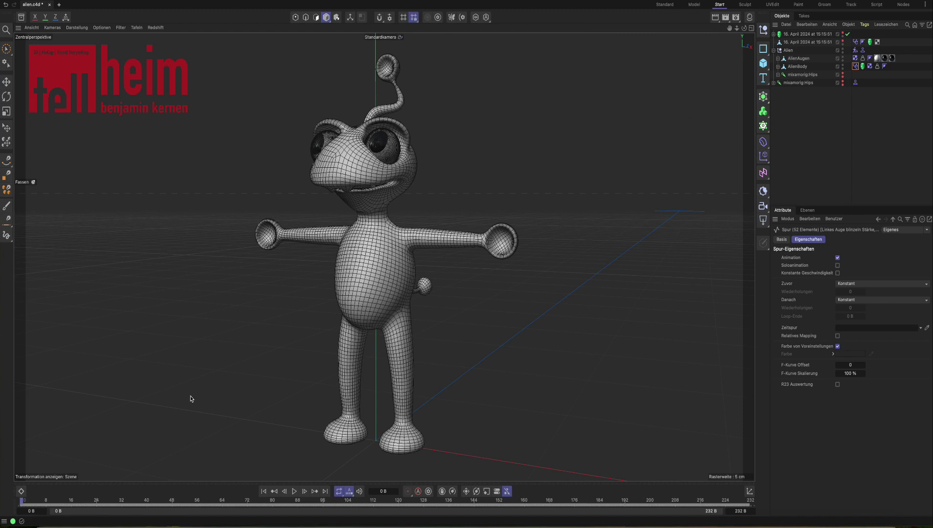
pyautogui.press('XF86AudioRaiseVolume')
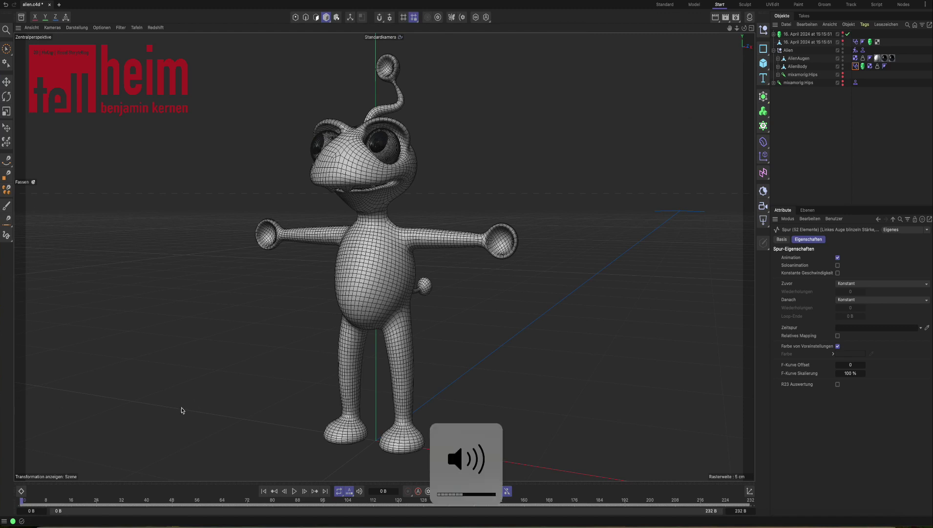
# Step: Scrub frames 1 to 15, play again to watch the alien talk, and return to frame 0
pyautogui.click(25, 501)
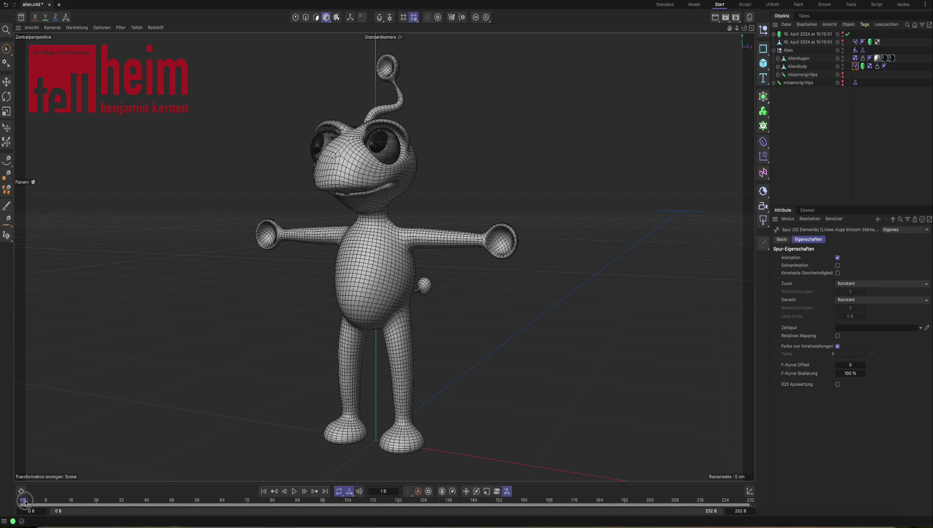
pyautogui.moveTo(25, 501)
pyautogui.mouseDown()
pyautogui.moveTo(202, 503)
pyautogui.moveTo(21, 502)
pyautogui.mouseUp()
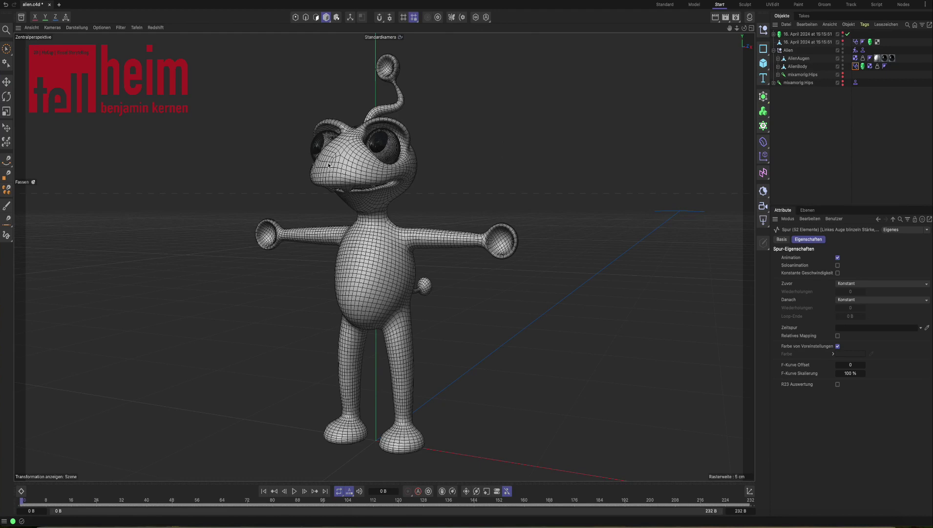
pyautogui.click(294, 490)
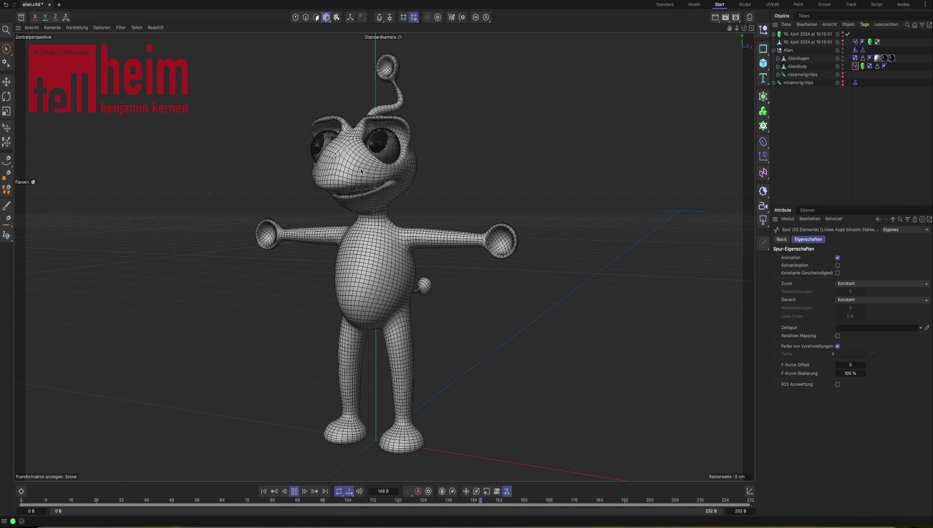
pyautogui.click(294, 490)
pyautogui.click(263, 491)
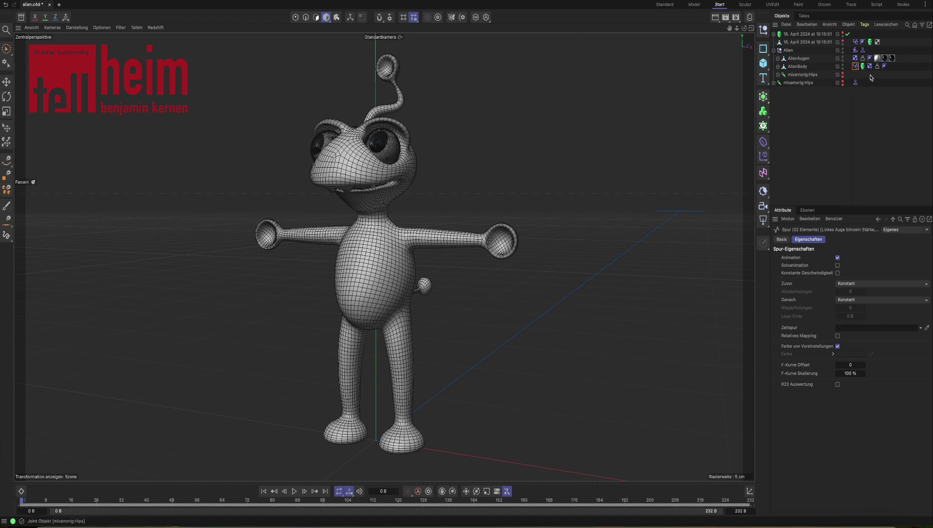
# Step: Set mixamorig:Hips' Charakterdefinition as the Quellcharakter of the alien's Charakter Solver tag
pyautogui.click(855, 51)
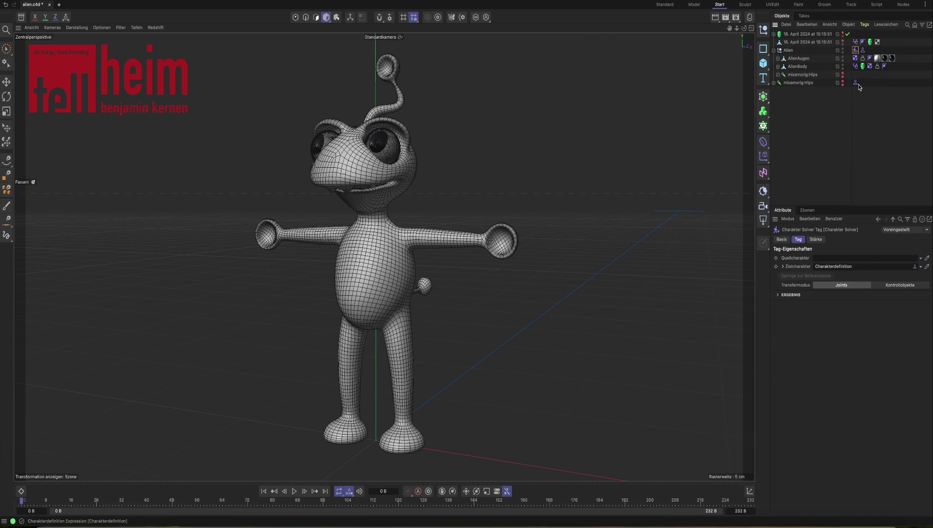
pyautogui.moveTo(855, 84); pyautogui.dragTo(834, 258)
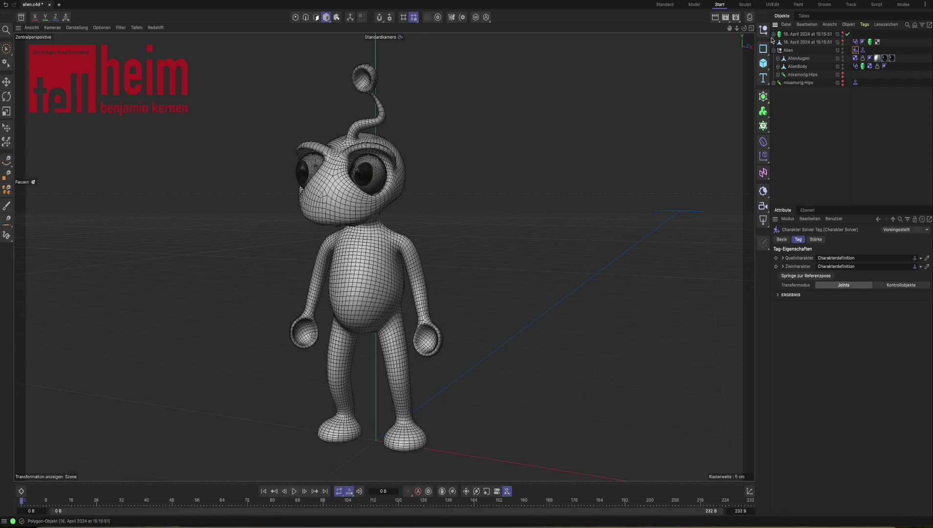
pyautogui.moveTo(737, 29); pyautogui.dragTo(743, 21)
# Step: Play the body animation, zoom out, and select the Pose Morph helper tag on AlienBody
pyautogui.click(294, 491)
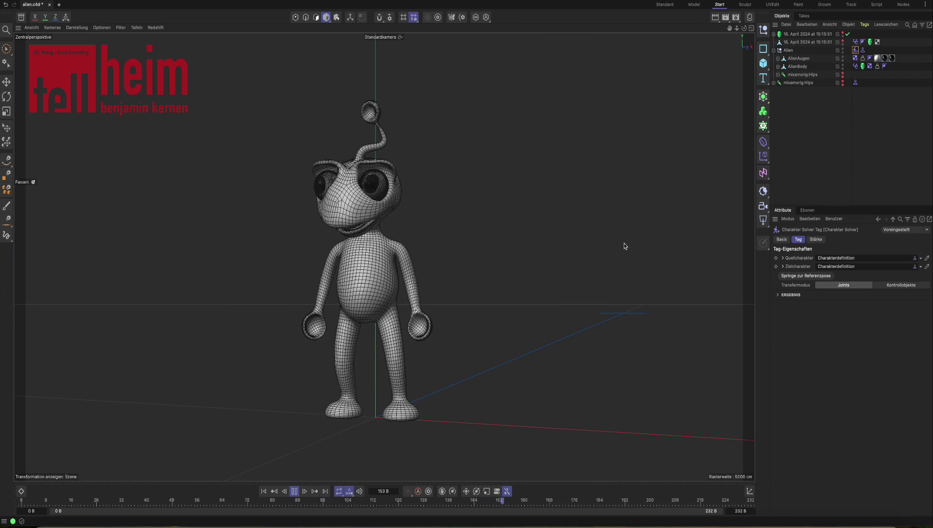
pyautogui.click(296, 491)
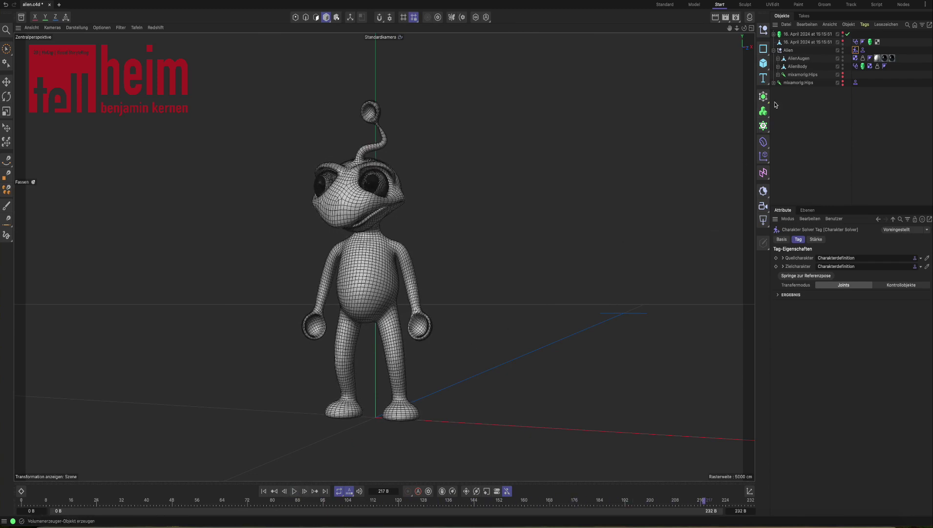
pyautogui.moveTo(737, 29); pyautogui.dragTo(749, 27)
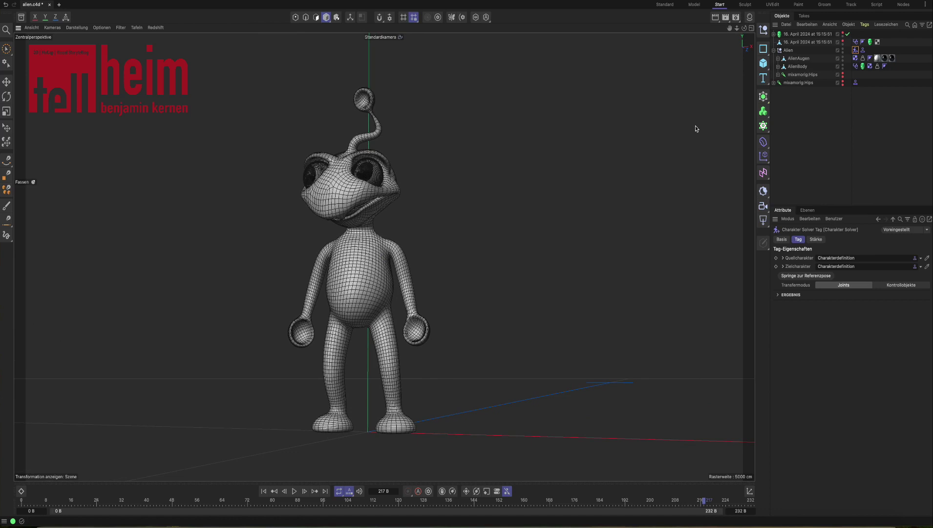
pyautogui.moveTo(738, 30)
pyautogui.mouseDown()
pyautogui.moveTo(745, 28)
pyautogui.moveTo(731, 31)
pyautogui.mouseUp()
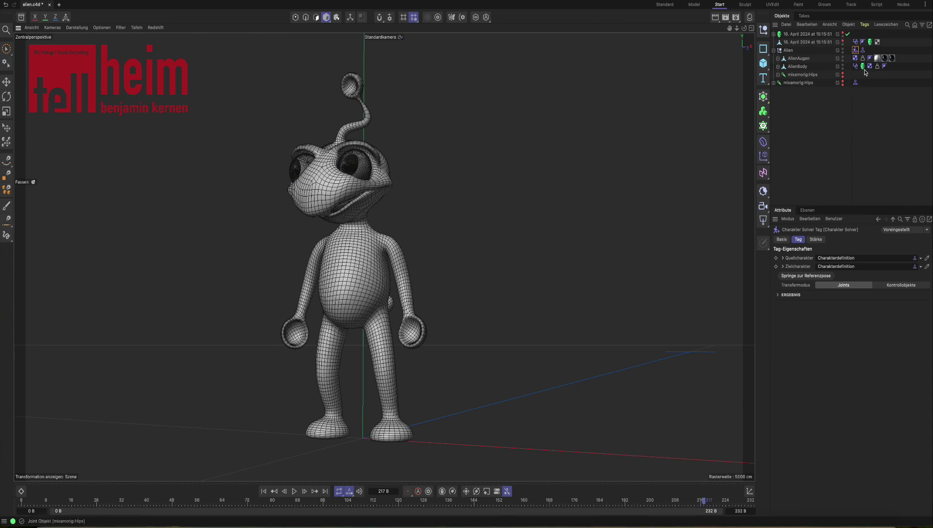
pyautogui.click(863, 66)
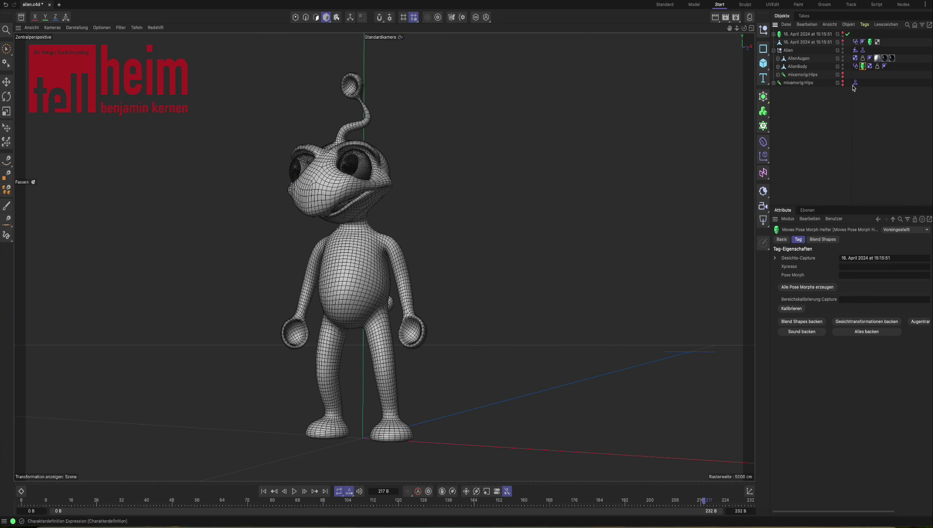
# Step: Select the face-capture object '16. April 2024 at 15:15:51' to show its 232-frame, sound-enabled settings
pyautogui.click(854, 88)
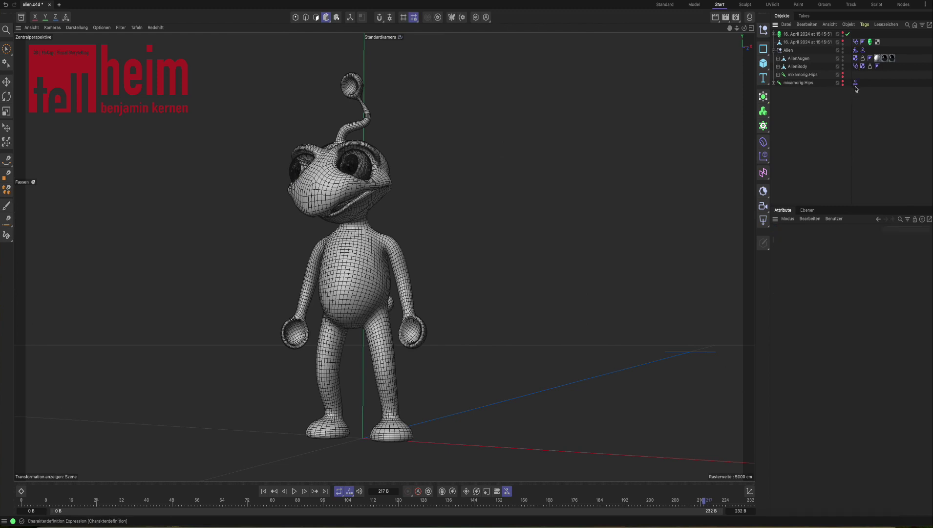
pyautogui.click(795, 35)
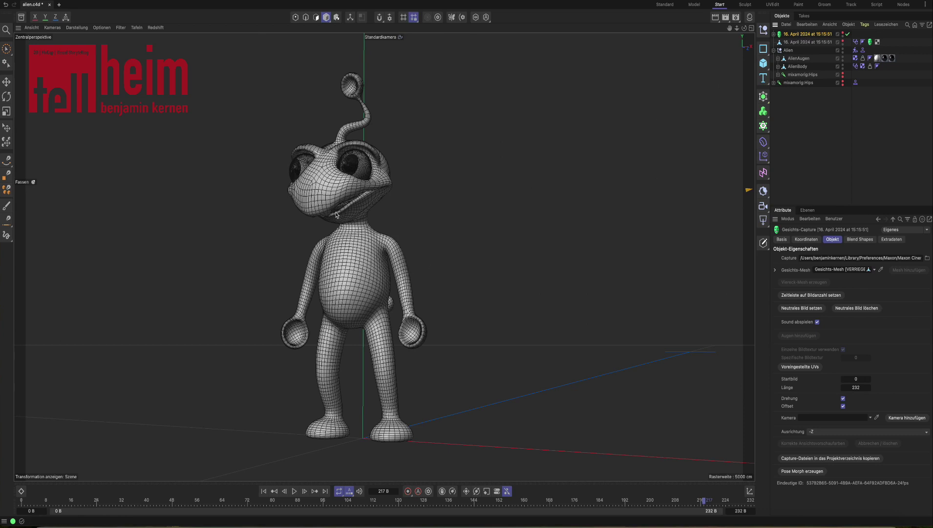
# Step: Play the animation, pause at frame 172, and turn the view to see the alien's face side-on
pyautogui.click(294, 491)
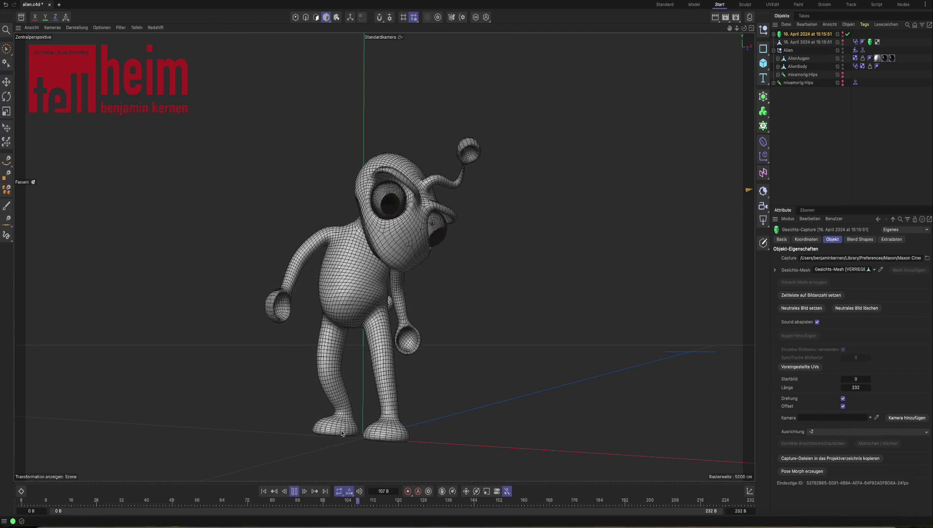
pyautogui.click(294, 492)
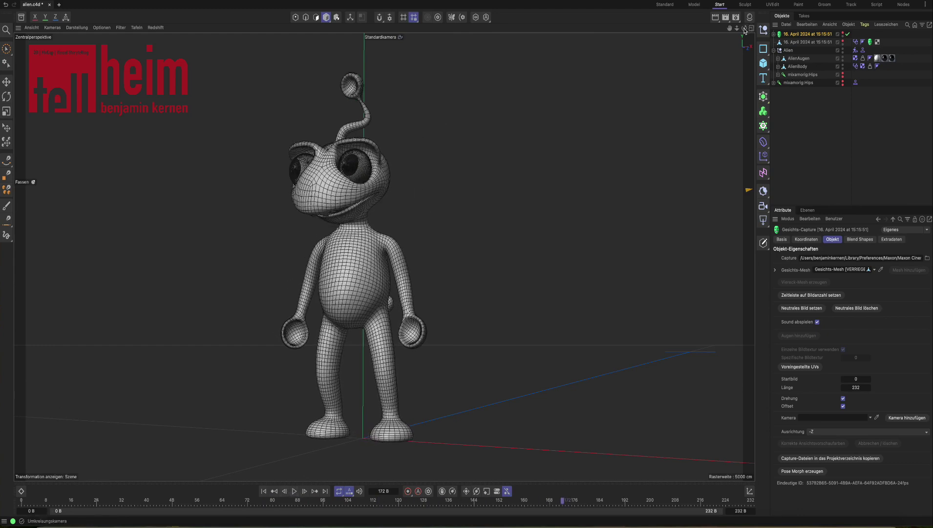
pyautogui.moveTo(738, 29); pyautogui.dragTo(738, 29)
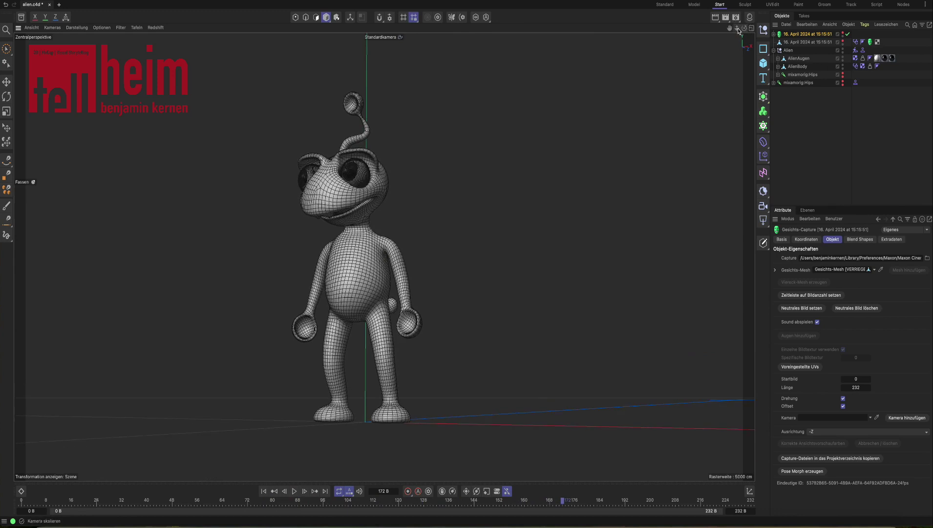
pyautogui.moveTo(731, 28); pyautogui.dragTo(740, 33)
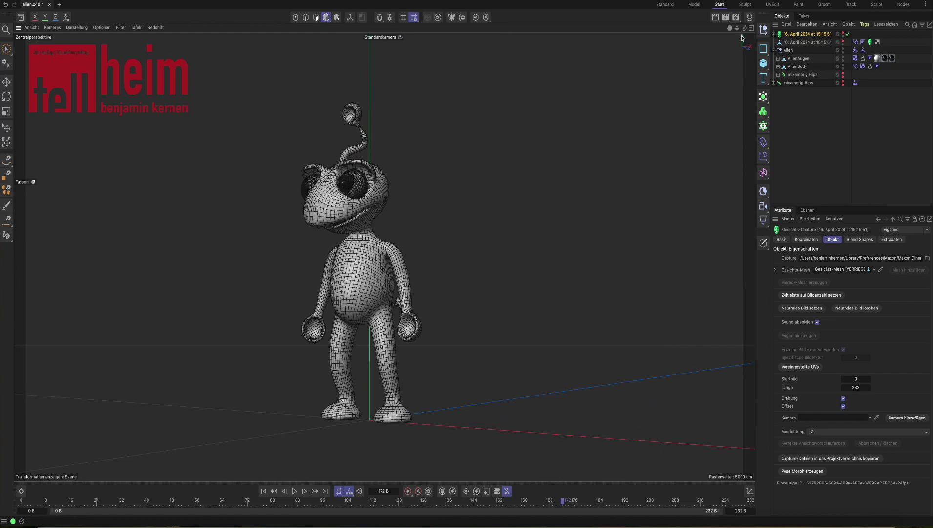
pyautogui.moveTo(738, 29)
pyautogui.mouseDown()
pyautogui.moveTo(726, 29)
pyautogui.moveTo(743, 33)
pyautogui.mouseUp()
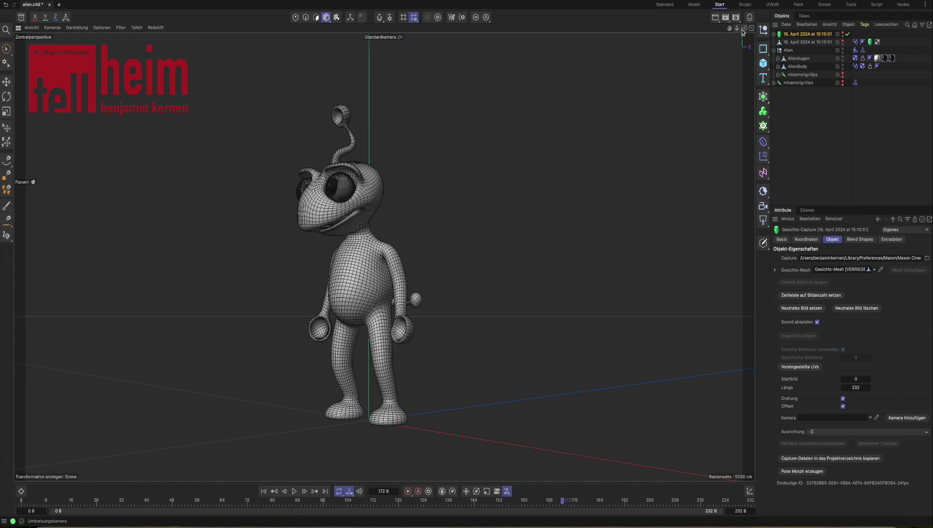
pyautogui.moveTo(740, 31); pyautogui.dragTo(743, 30)
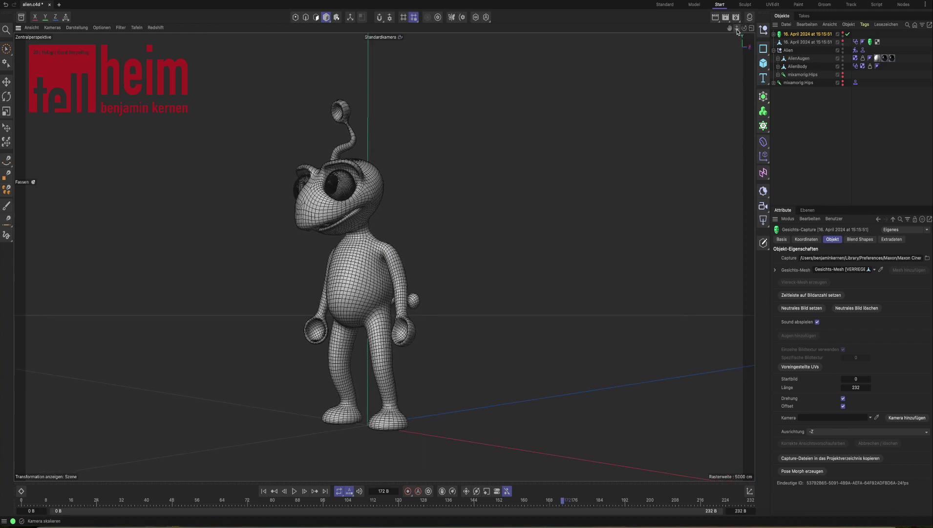